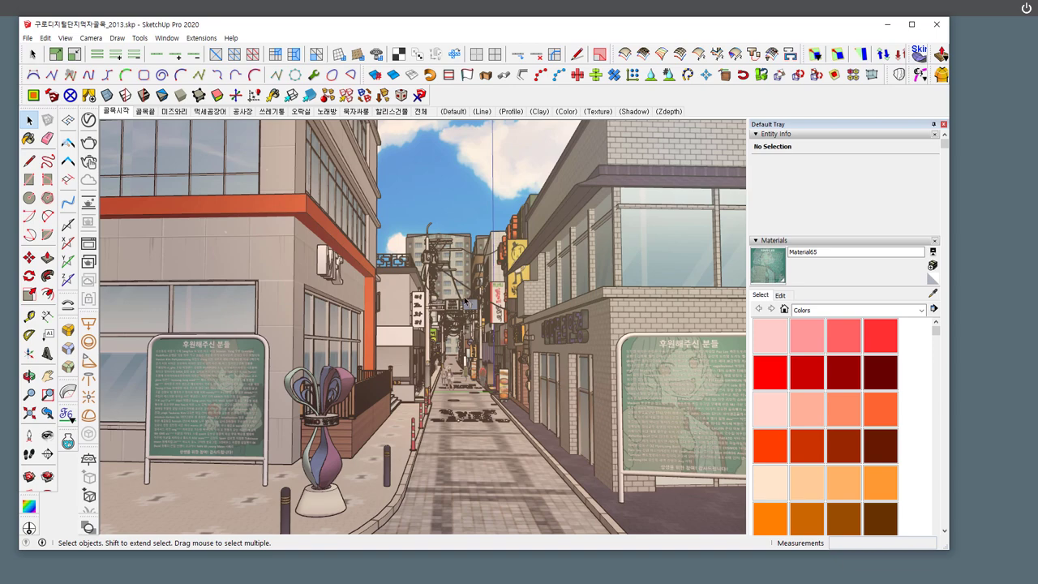
# Orbit and zoom around the corner sculpture and the buildings on the right.
pyautogui.moveTo(467, 300); pyautogui.dragTo(413, 280, button='middle')
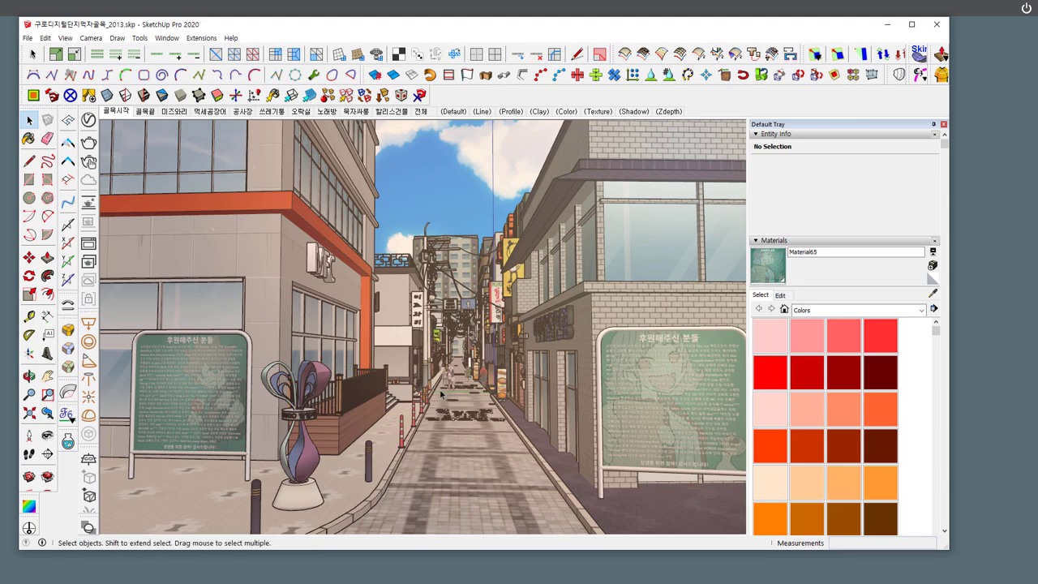
pyautogui.moveTo(448, 369)
pyautogui.mouseDown(button='middle')
pyautogui.moveTo(481, 369)
pyautogui.moveTo(427, 403)
pyautogui.mouseUp(button='middle')
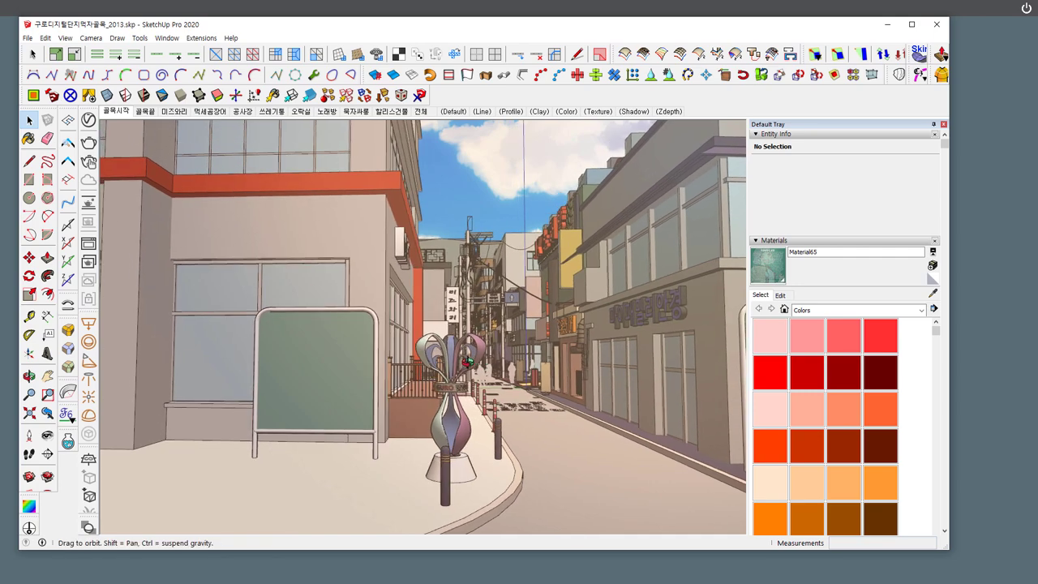
pyautogui.scroll(-1, 429, 401)
pyautogui.scroll(-1, 454, 395)
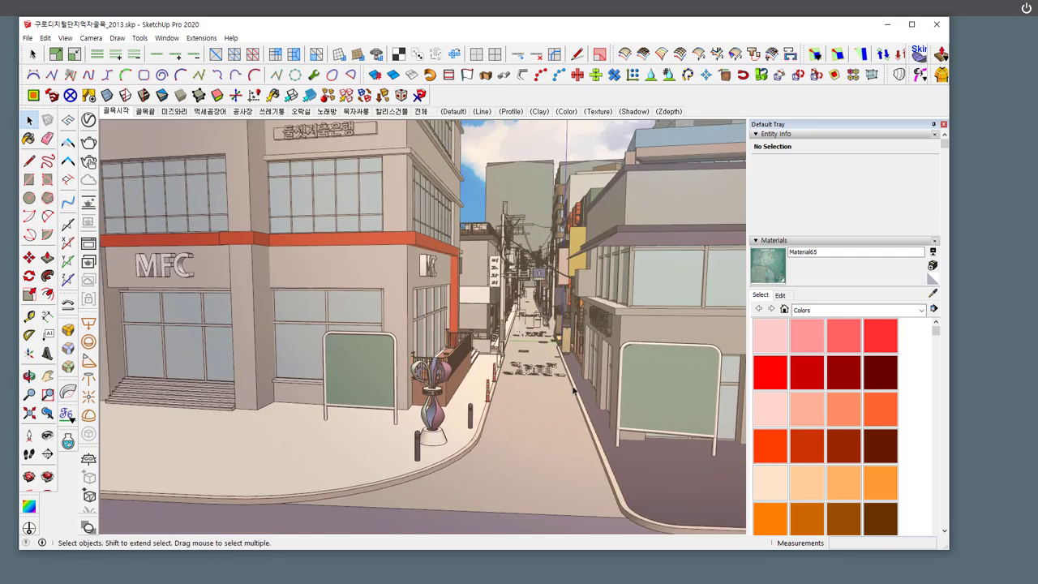
pyautogui.scroll(-1, 487, 385)
pyautogui.moveTo(498, 381)
pyautogui.mouseDown(button='middle')
pyautogui.moveTo(401, 377)
pyautogui.moveTo(633, 263)
pyautogui.mouseUp(button='middle')
pyautogui.scroll(-2, 401, 377)
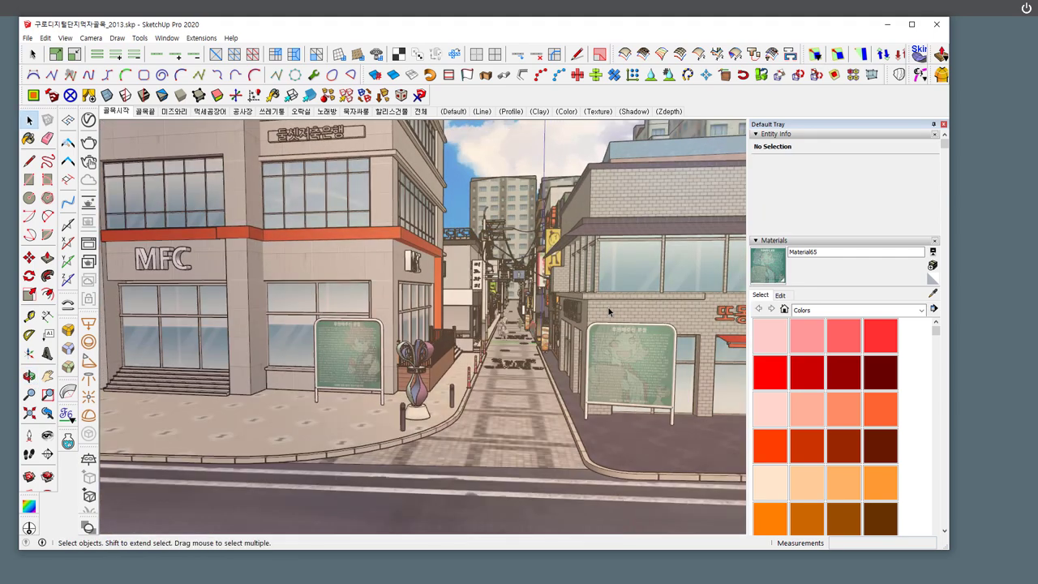
pyautogui.scroll(2, 609, 311)
pyautogui.scroll(2, 600, 308)
pyautogui.scroll(2, 596, 308)
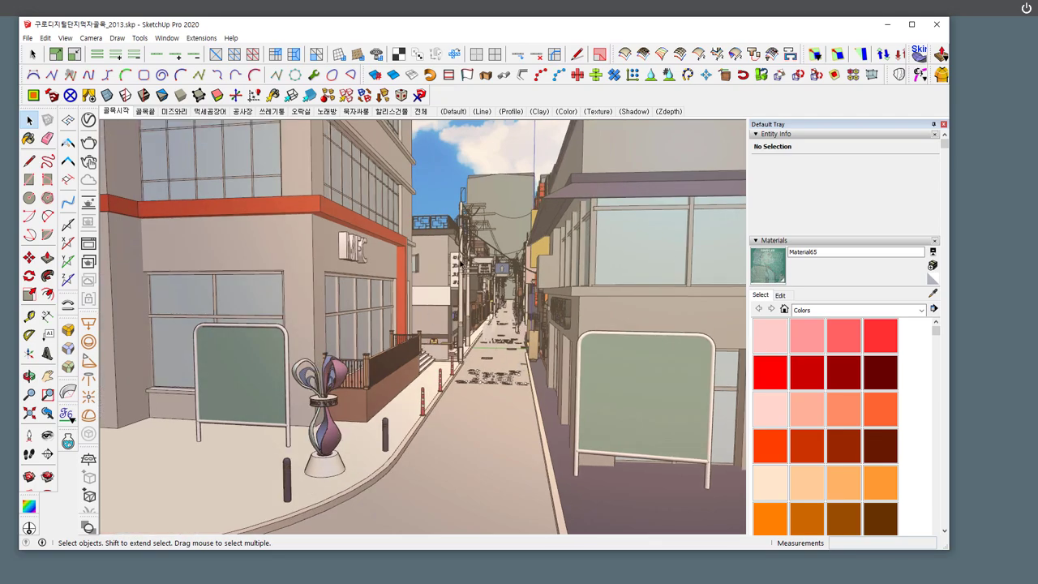
pyautogui.scroll(2, 437, 285)
# Move down the alley and settle on a street-level view past the railing.
pyautogui.moveTo(440, 360); pyautogui.dragTo(463, 350, button='middle')
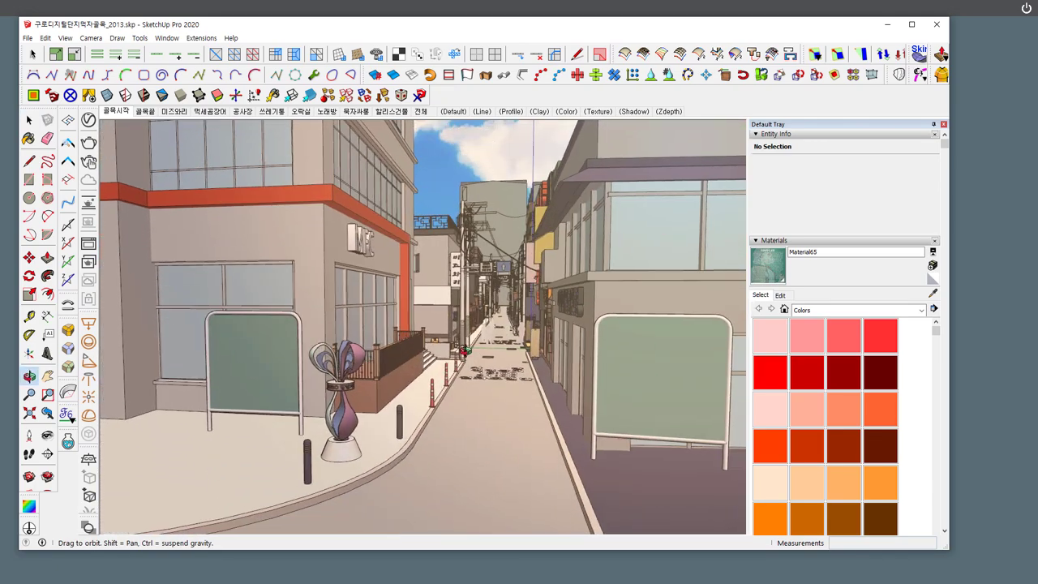
pyautogui.scroll(2, 463, 350)
pyautogui.scroll(2, 518, 328)
pyautogui.scroll(2, 530, 323)
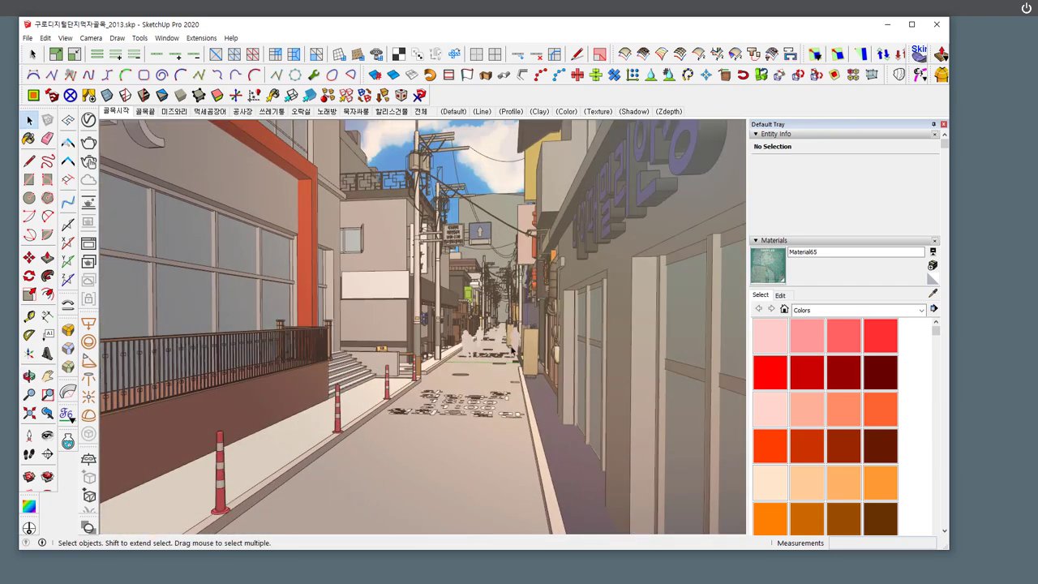
pyautogui.moveTo(516, 367)
pyautogui.mouseDown(button='middle')
pyautogui.moveTo(523, 412)
pyautogui.moveTo(510, 371)
pyautogui.mouseUp(button='middle')
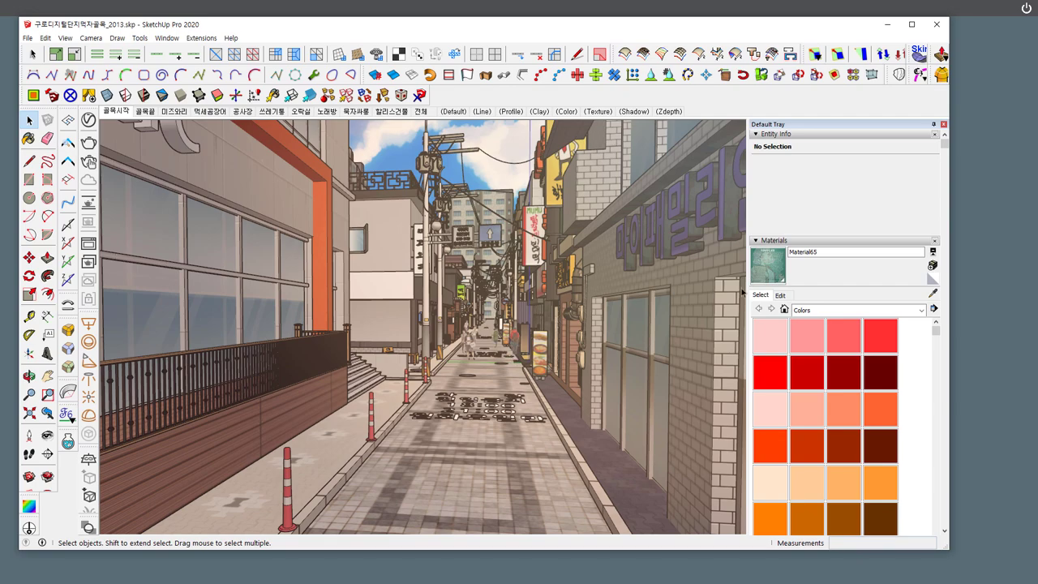
pyautogui.moveTo(542, 307)
pyautogui.mouseDown(button='middle')
pyautogui.moveTo(560, 326)
pyautogui.moveTo(438, 318)
pyautogui.moveTo(498, 298)
pyautogui.moveTo(616, 519)
pyautogui.mouseUp(button='middle')
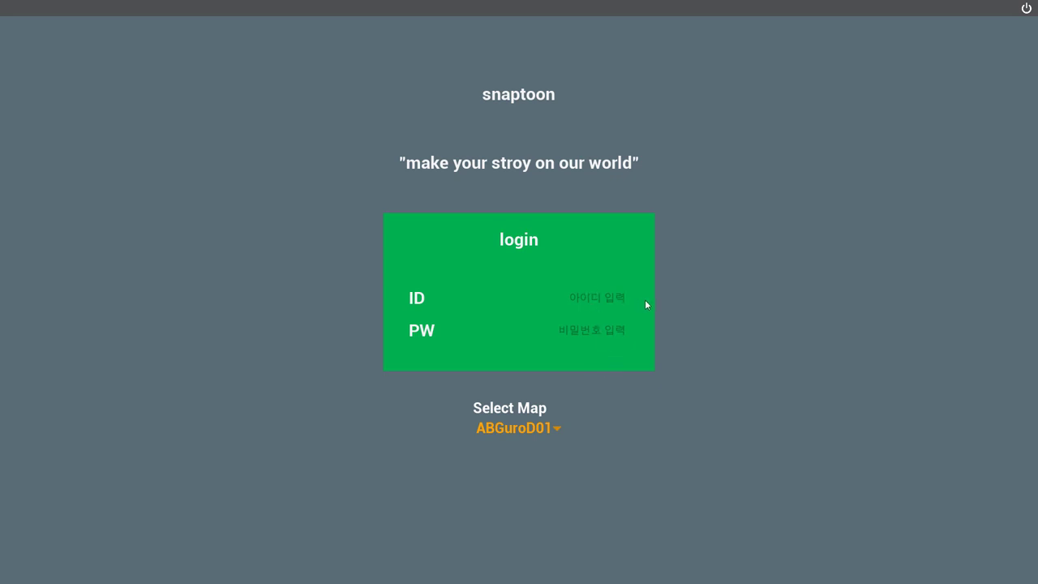
# Log in with the account ID and password and load map ABGuroD01.
pyautogui.press('Tab')
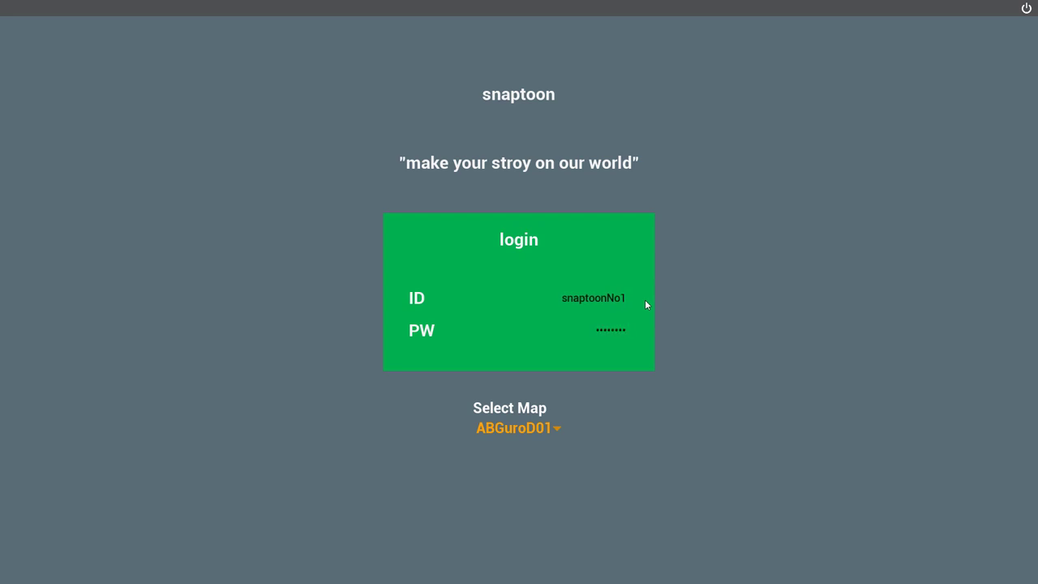
pyautogui.press('Return')
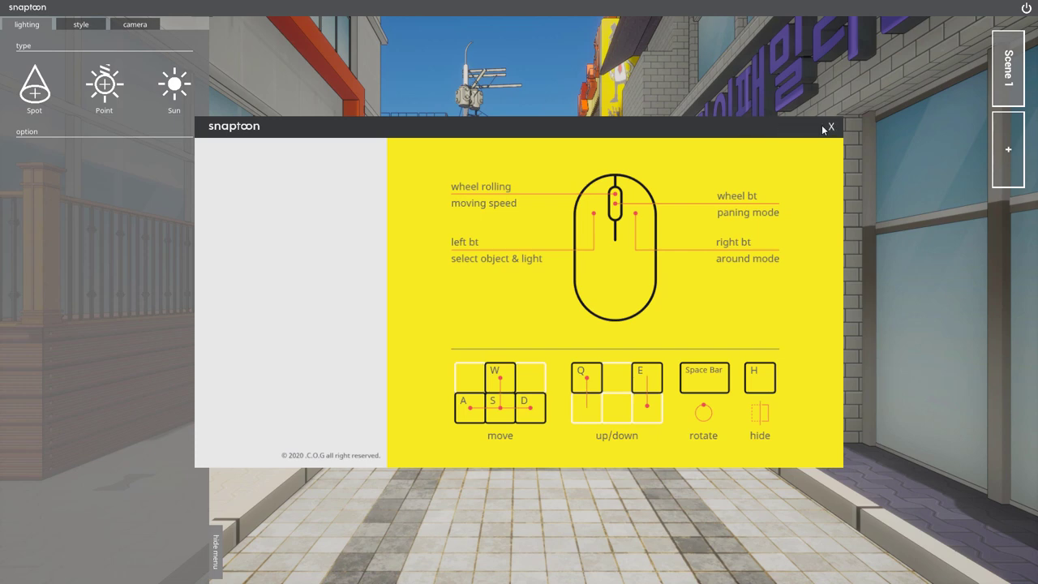
# Close the controls help and walk down the alley, looking at the purple-sign building and tall tower.
pyautogui.click(829, 127)
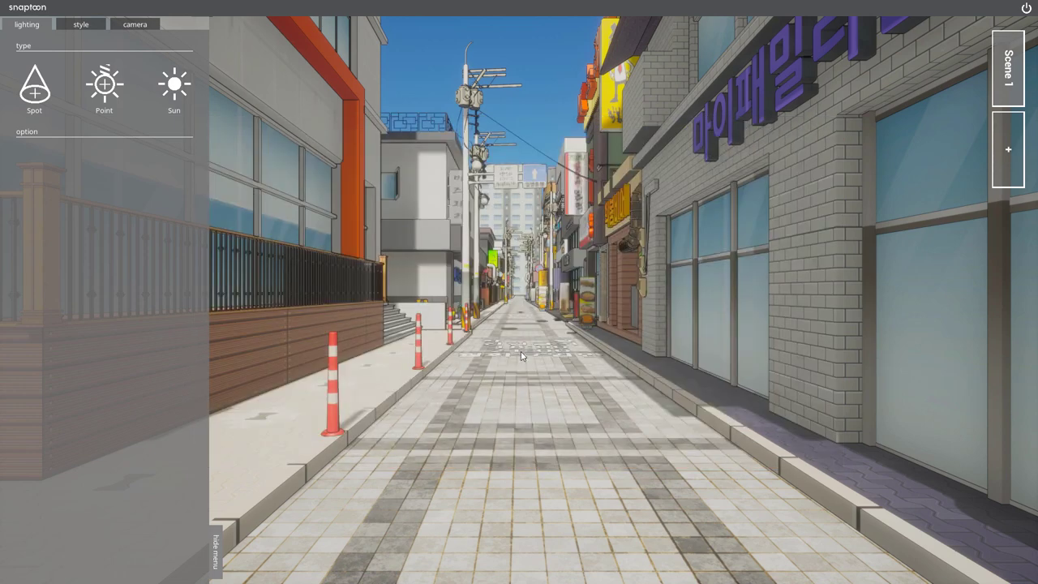
pyautogui.press('w')
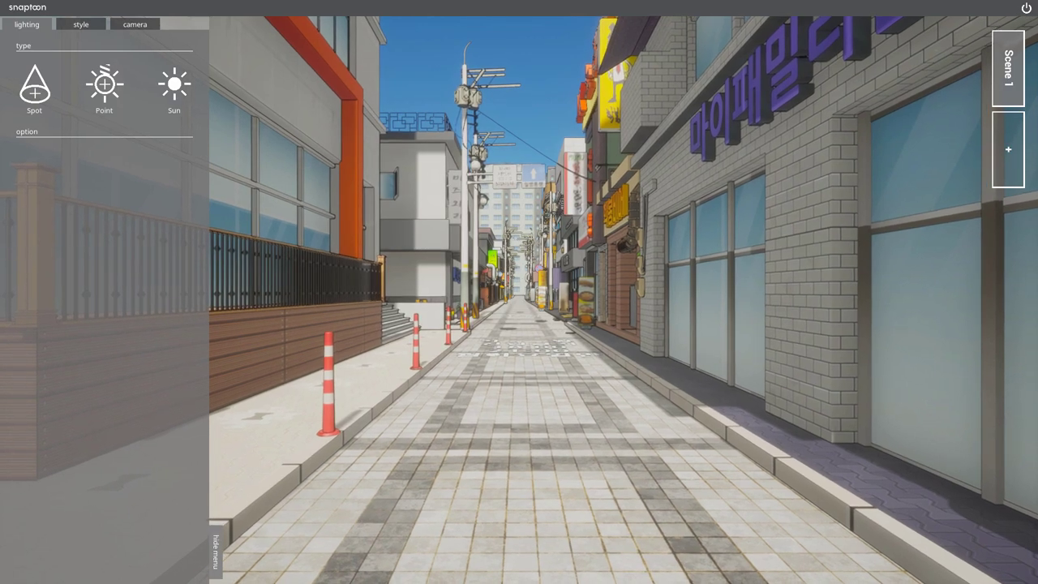
pyautogui.press('a')
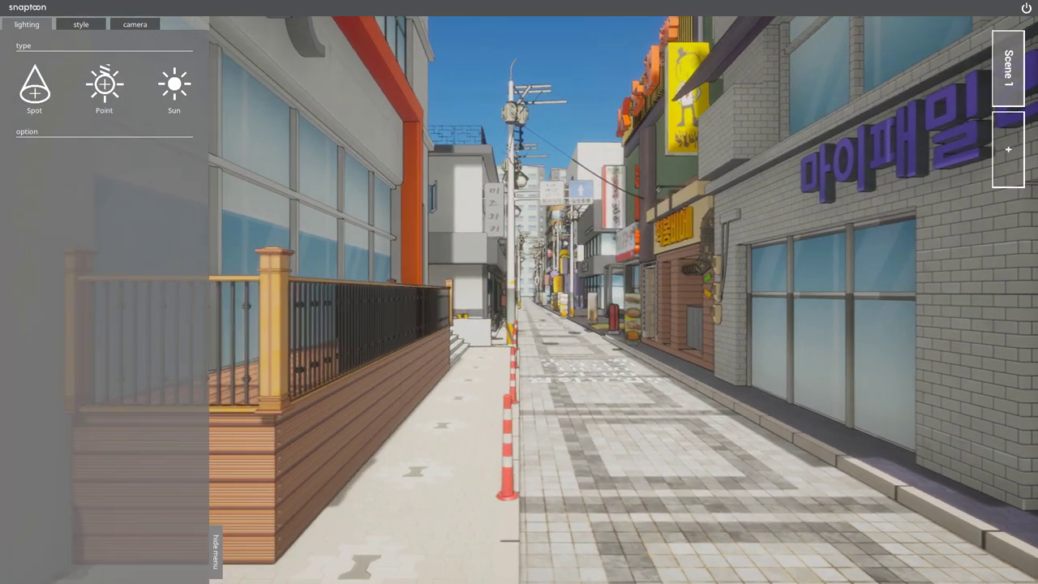
pyautogui.press('w')
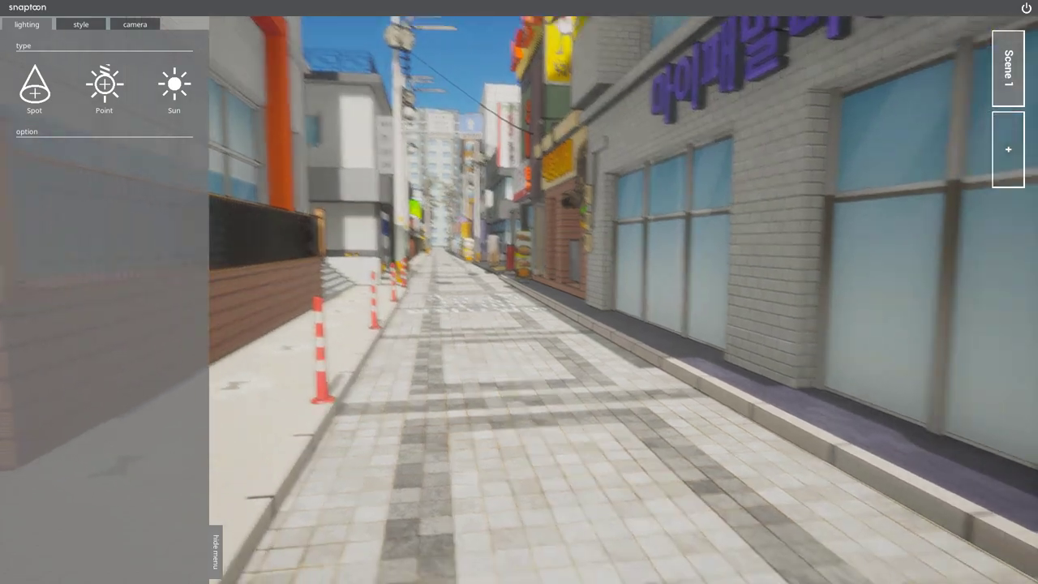
pyautogui.press('d')
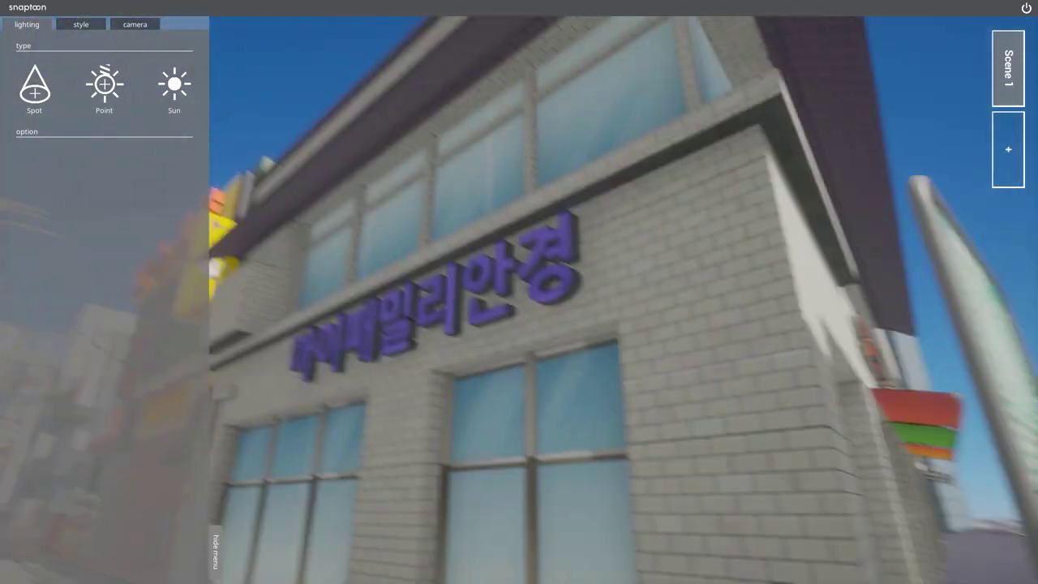
pyautogui.press('a')
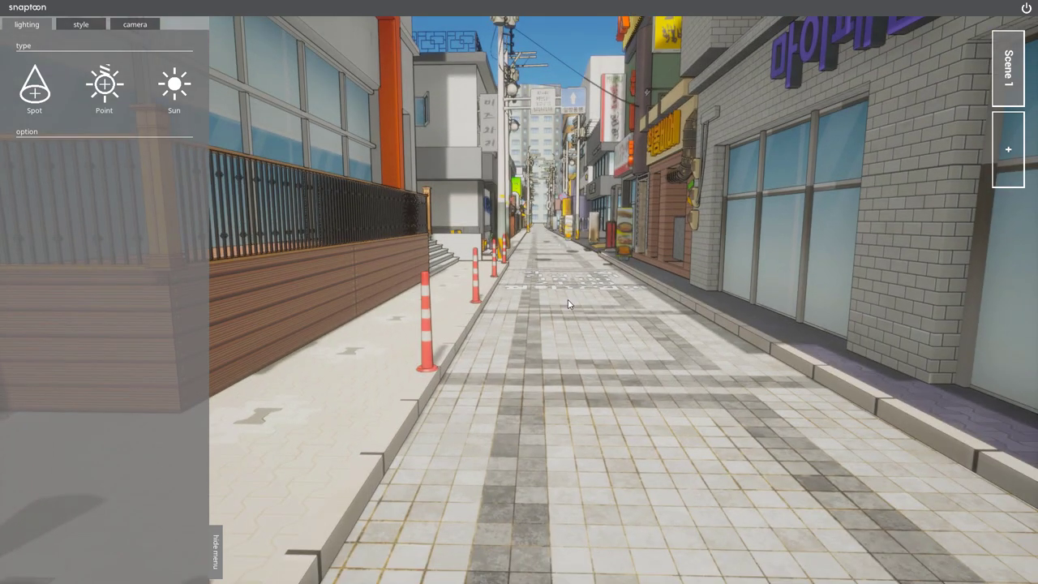
pyautogui.press('d')
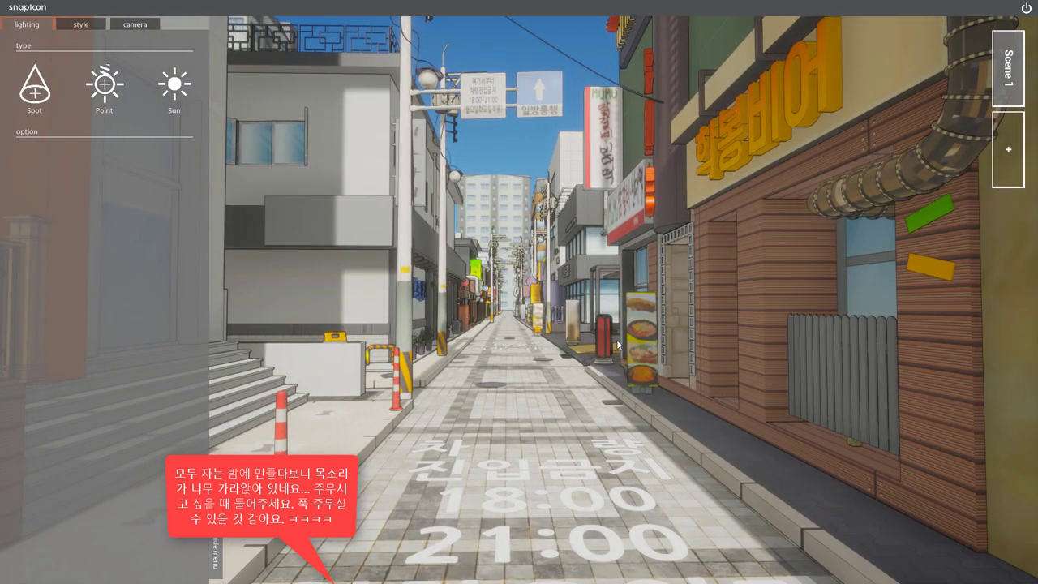
# Turn on the Bloom effect at strength 2.0 in the style tab, then show camera settings.
pyautogui.click(80, 25)
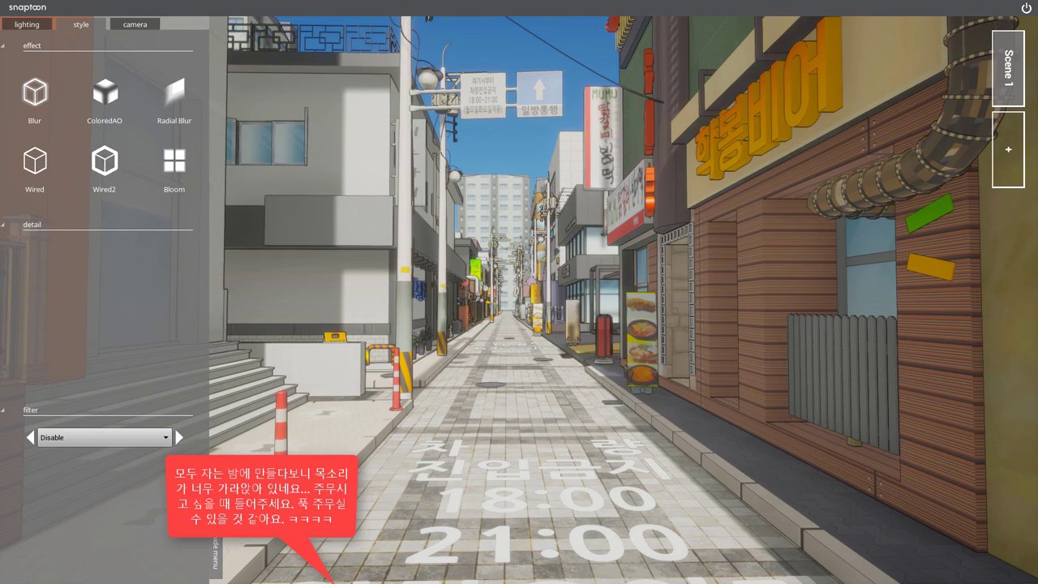
pyautogui.moveTo(672, 313); pyautogui.dragTo(567, 317)
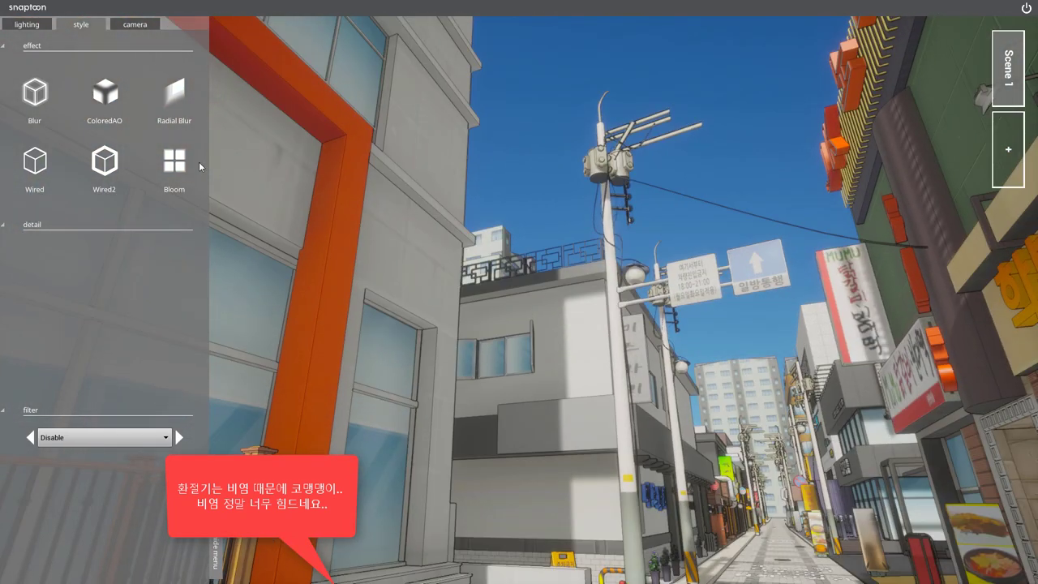
pyautogui.click(170, 184)
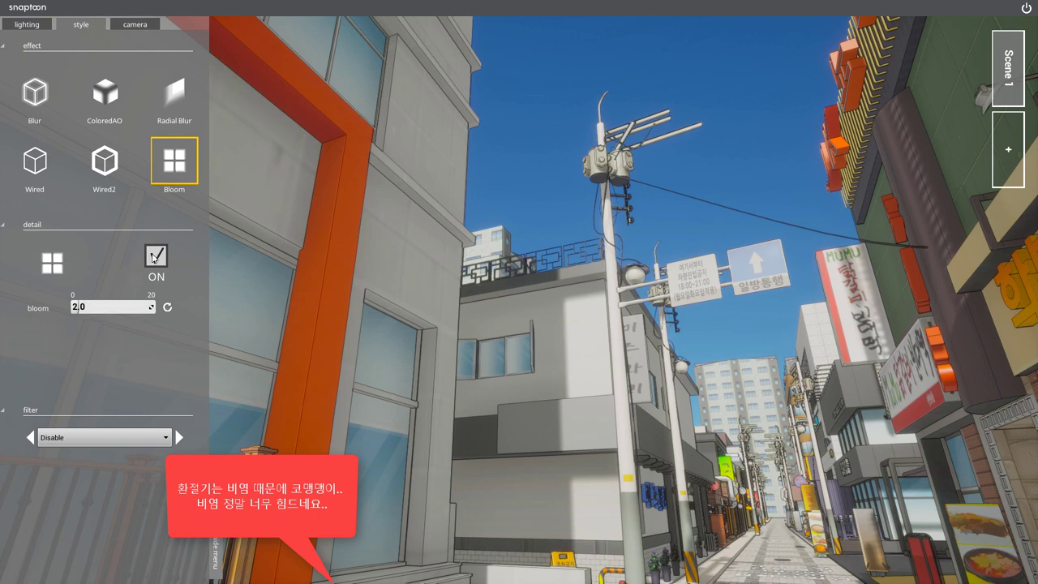
pyautogui.click(154, 257)
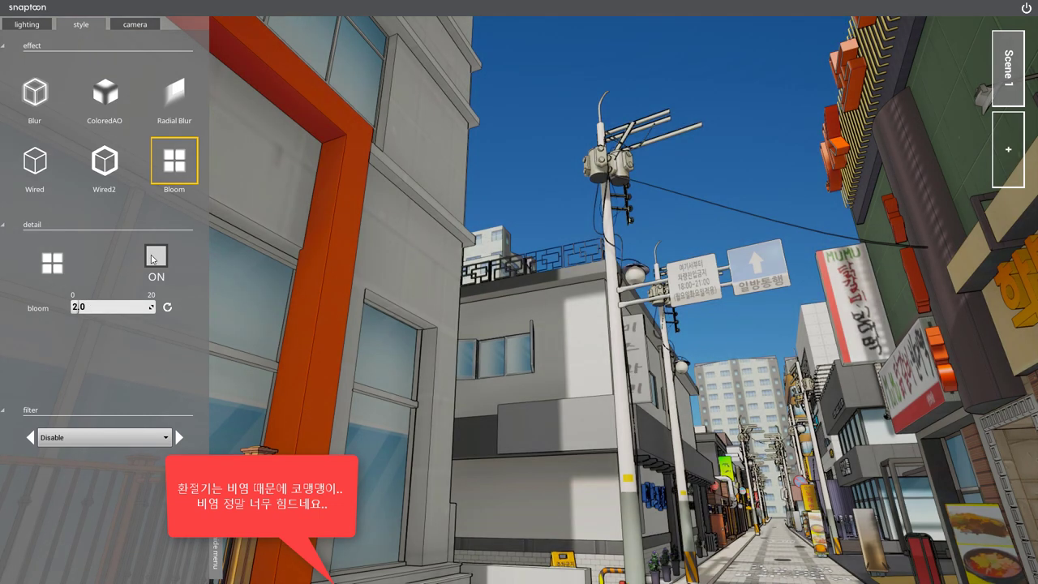
pyautogui.click(153, 257)
pyautogui.click(154, 257)
pyautogui.click(153, 258)
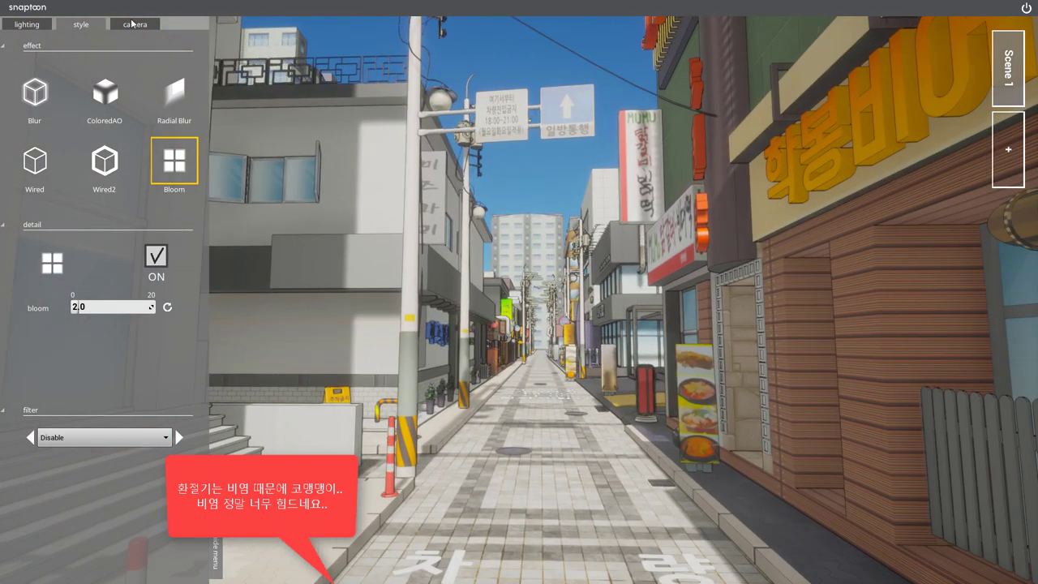
pyautogui.click(132, 24)
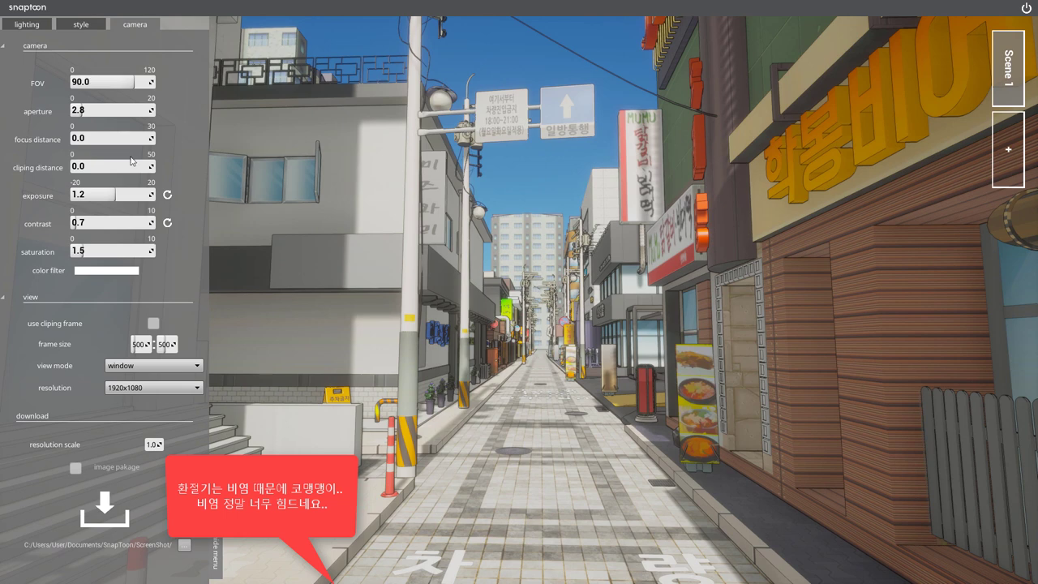
# Show the Sun light's height, direction, power, shadow and colour options in the lighting tab.
pyautogui.click(29, 24)
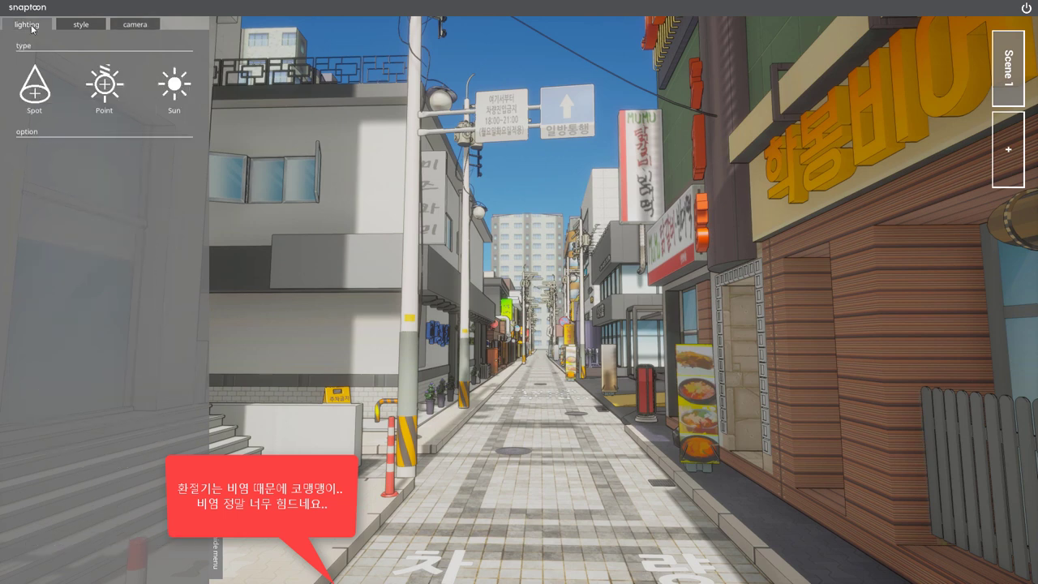
pyautogui.click(173, 84)
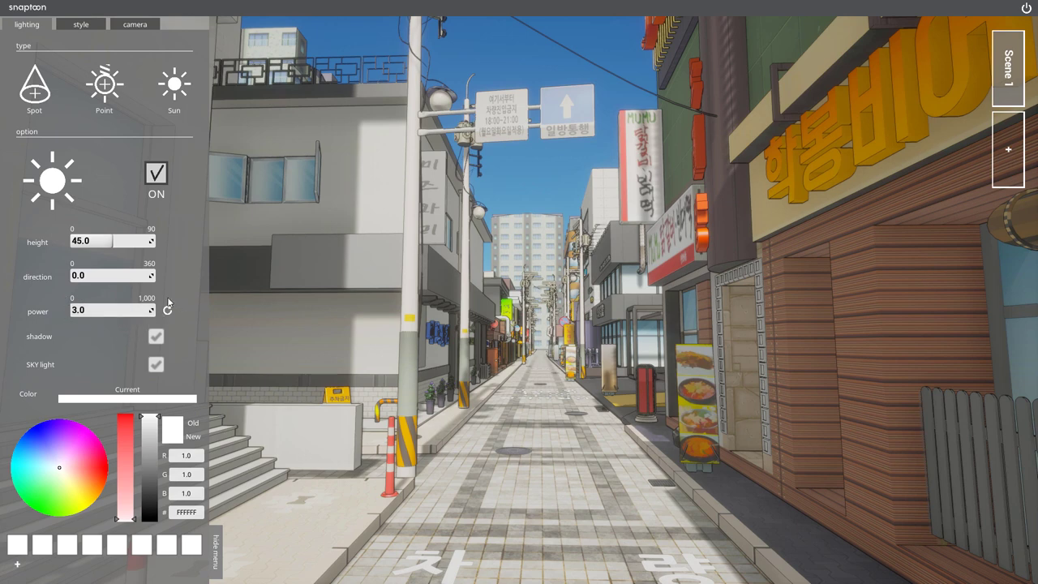
# Fly the camera down the street to the painted 18:00–21:00 road marking, facing the distant tower.
pyautogui.press('w')
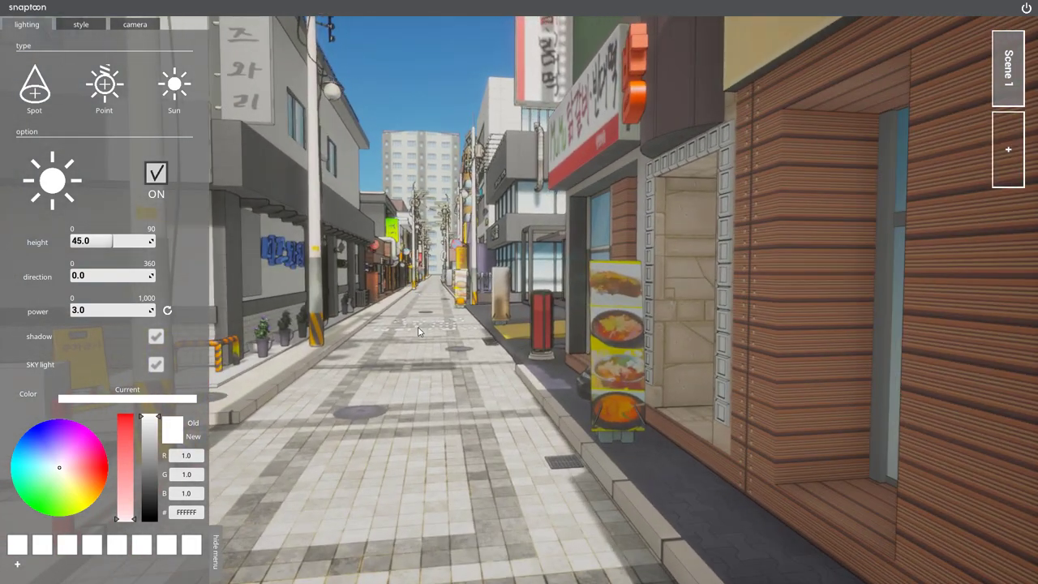
pyautogui.press('w')
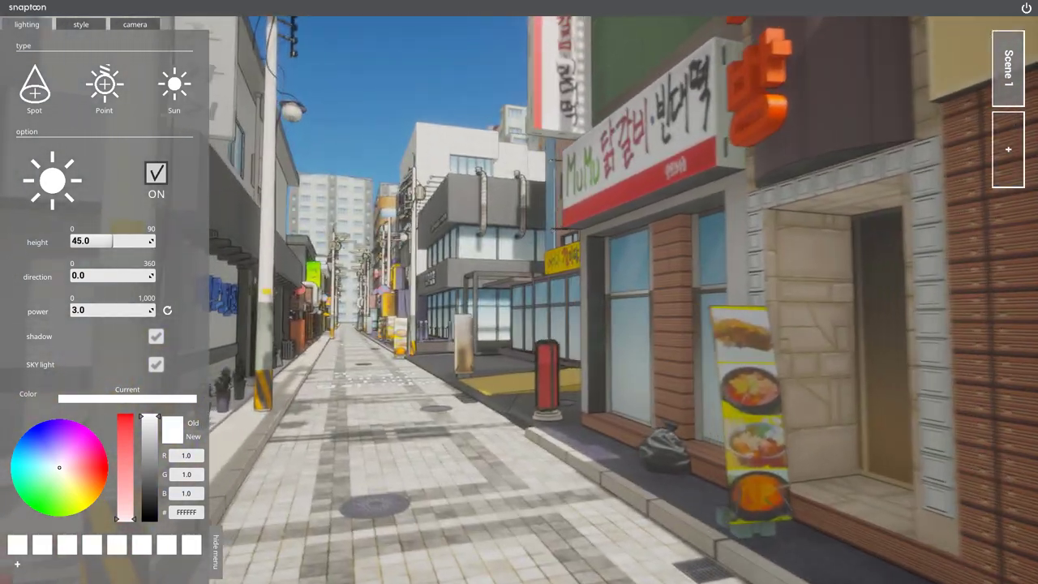
pyautogui.press('w')
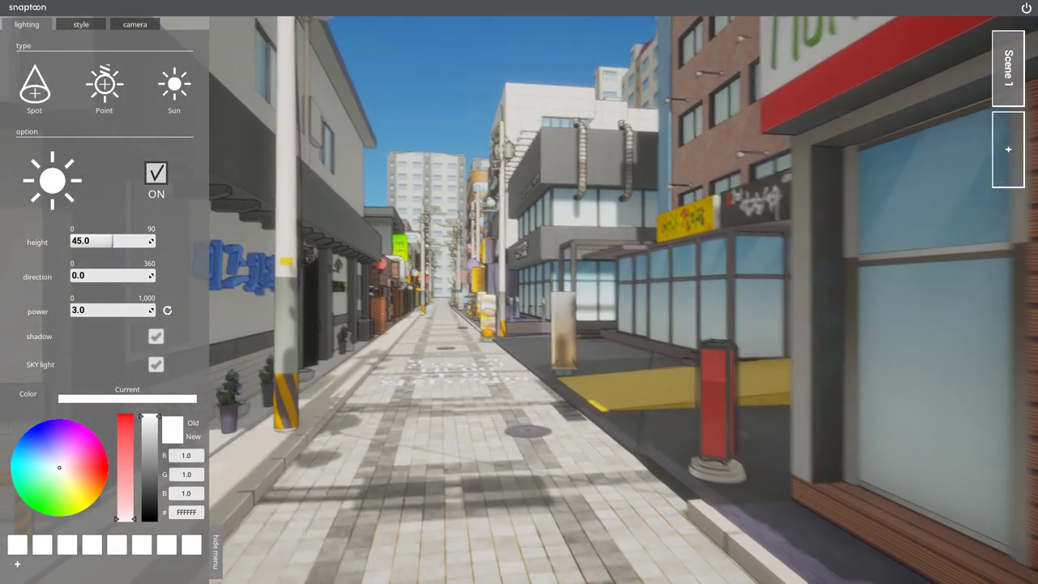
pyautogui.press('w')
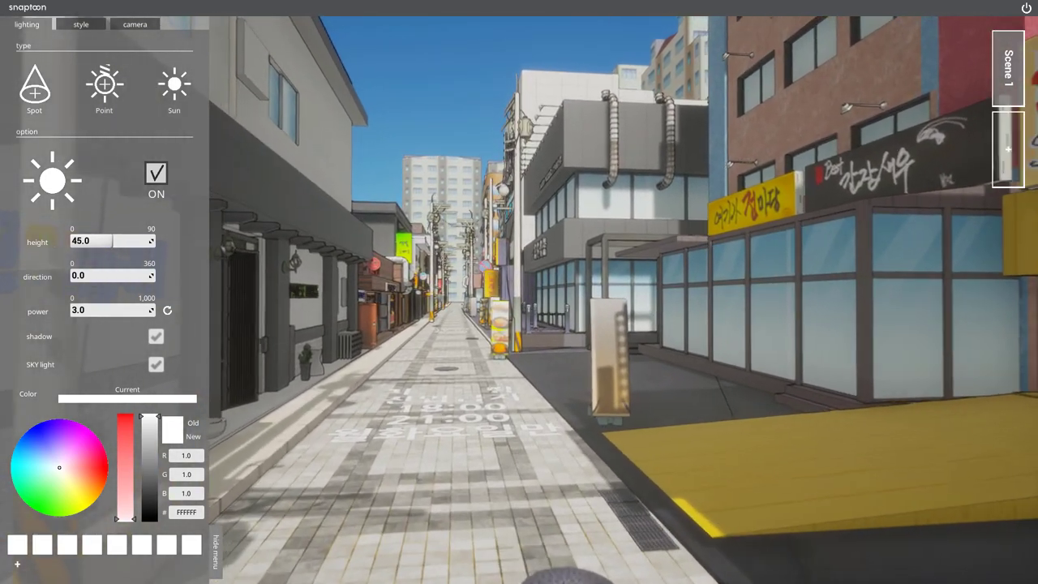
pyautogui.press('d')
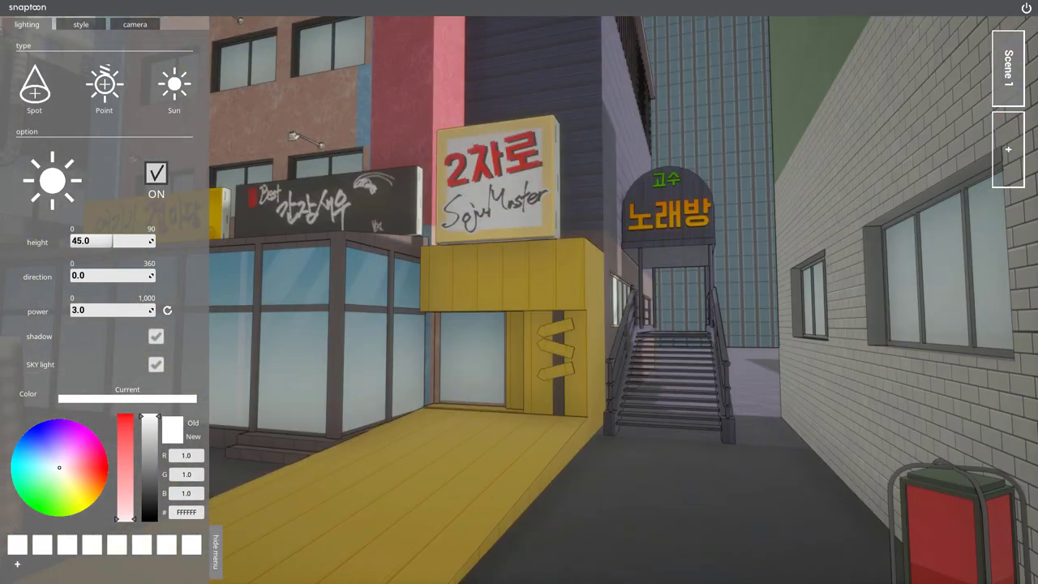
pyautogui.press('a')
pyautogui.press('w')
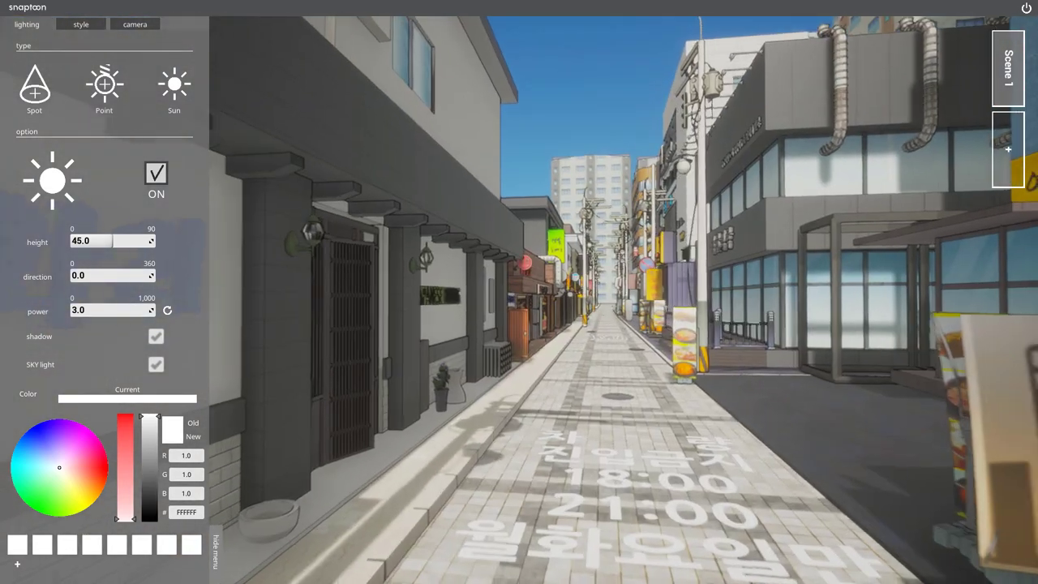
pyautogui.press('w')
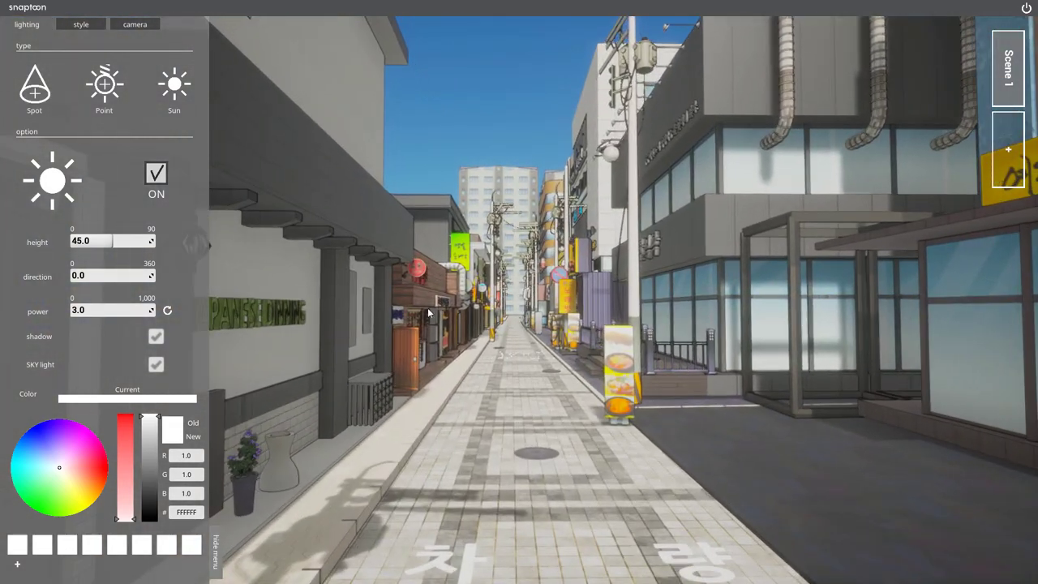
pyautogui.press('w')
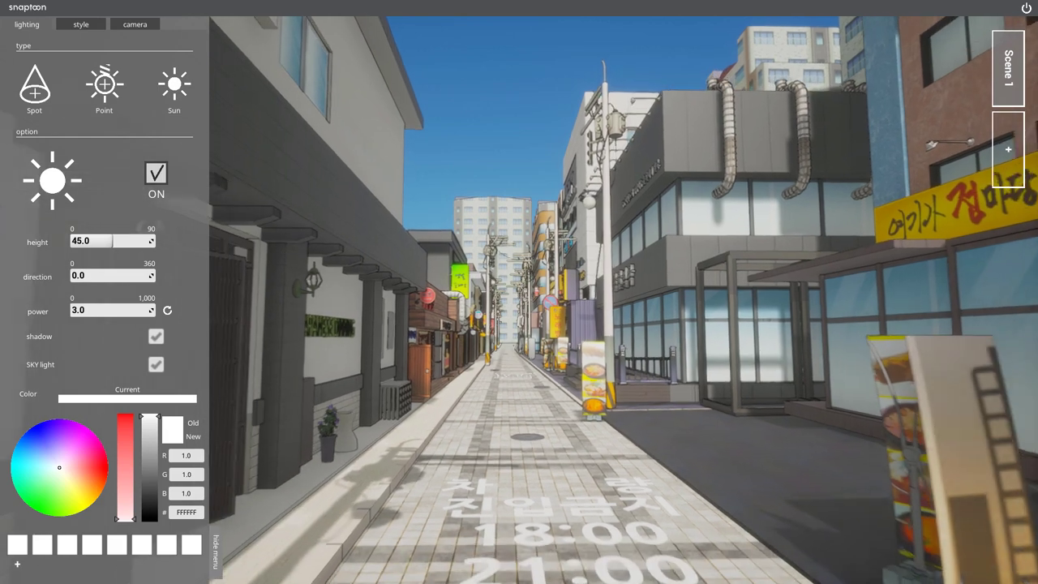
pyautogui.press('s')
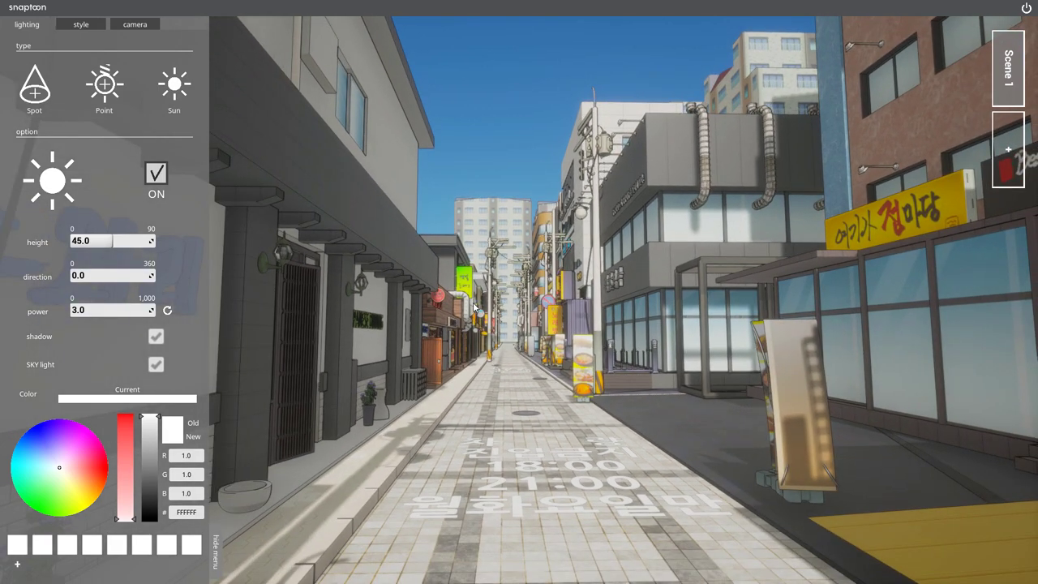
pyautogui.press('w')
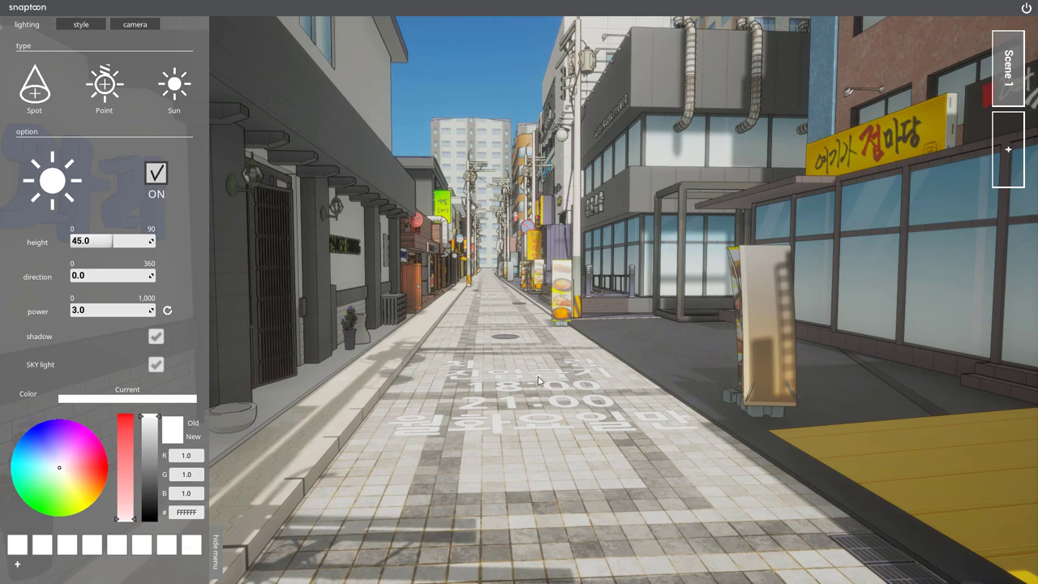
# Lower the sun to height 17.618 with its direction back at 0.0.
pyautogui.moveTo(563, 388)
pyautogui.mouseDown(button='right')
pyautogui.moveTo(698, 381)
pyautogui.moveTo(119, 60)
pyautogui.mouseUp(button='right')
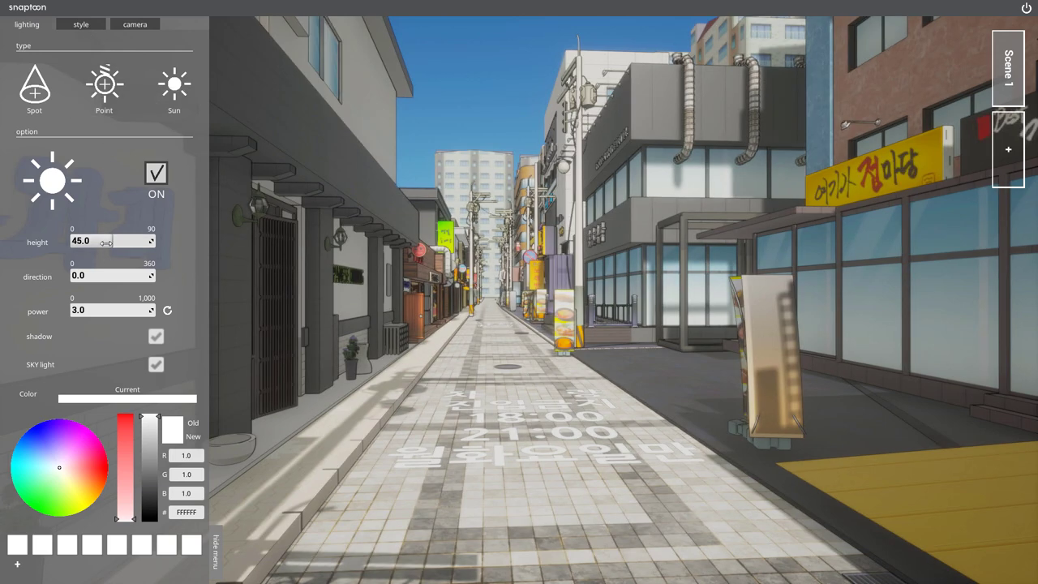
pyautogui.moveTo(113, 241); pyautogui.dragTo(80, 241)
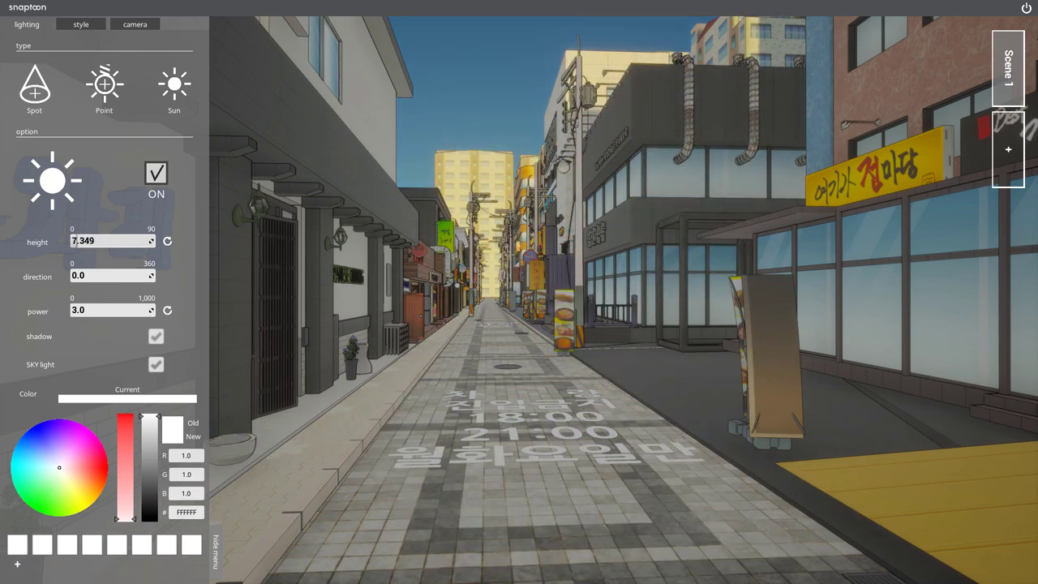
pyautogui.moveTo(71, 275)
pyautogui.mouseDown()
pyautogui.moveTo(118, 276)
pyautogui.moveTo(109, 275)
pyautogui.mouseUp()
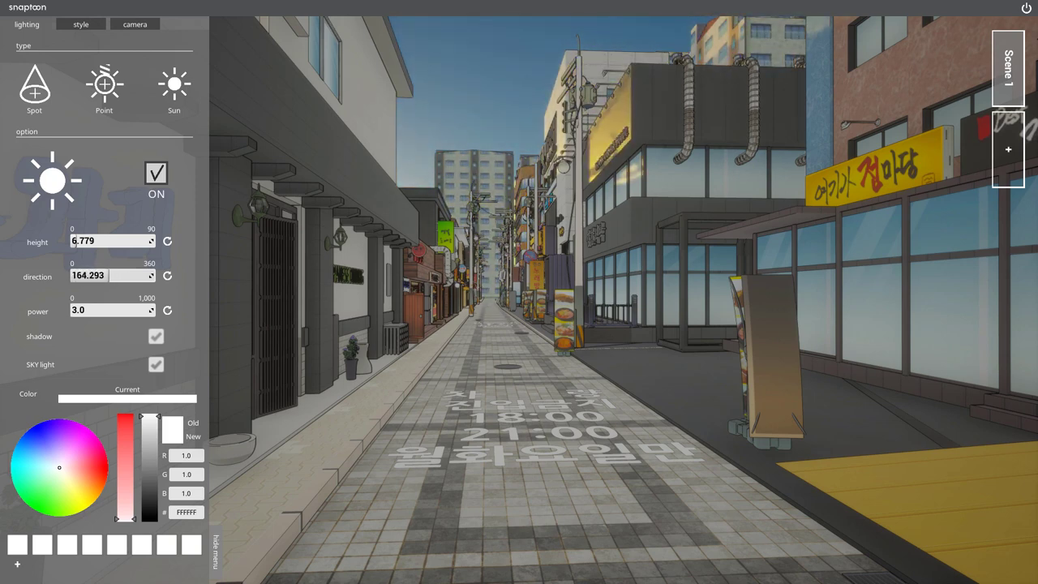
pyautogui.moveTo(74, 241); pyautogui.dragTo(74, 240)
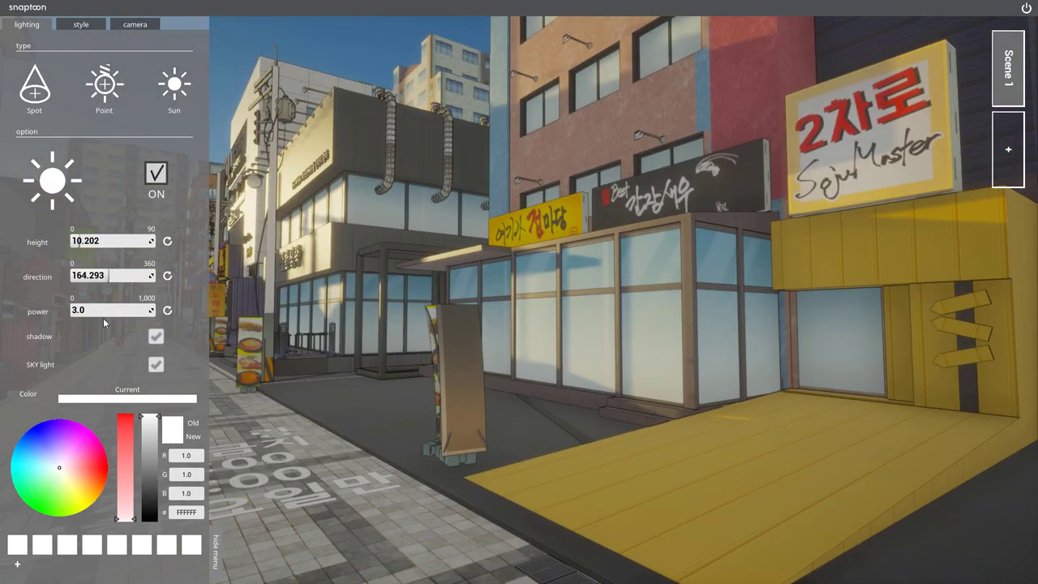
pyautogui.moveTo(104, 275); pyautogui.dragTo(80, 275)
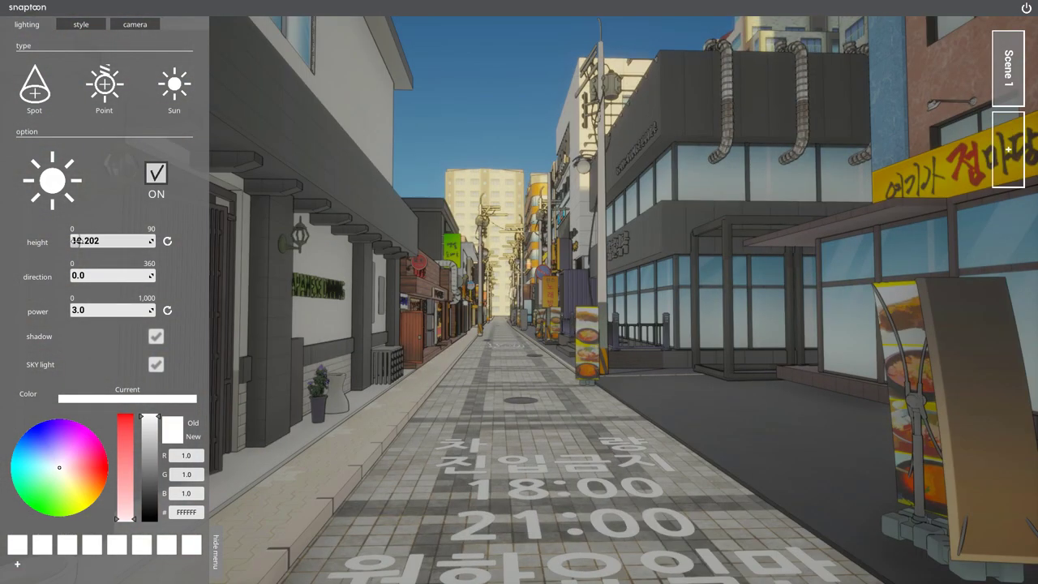
pyautogui.moveTo(75, 240); pyautogui.dragTo(86, 243)
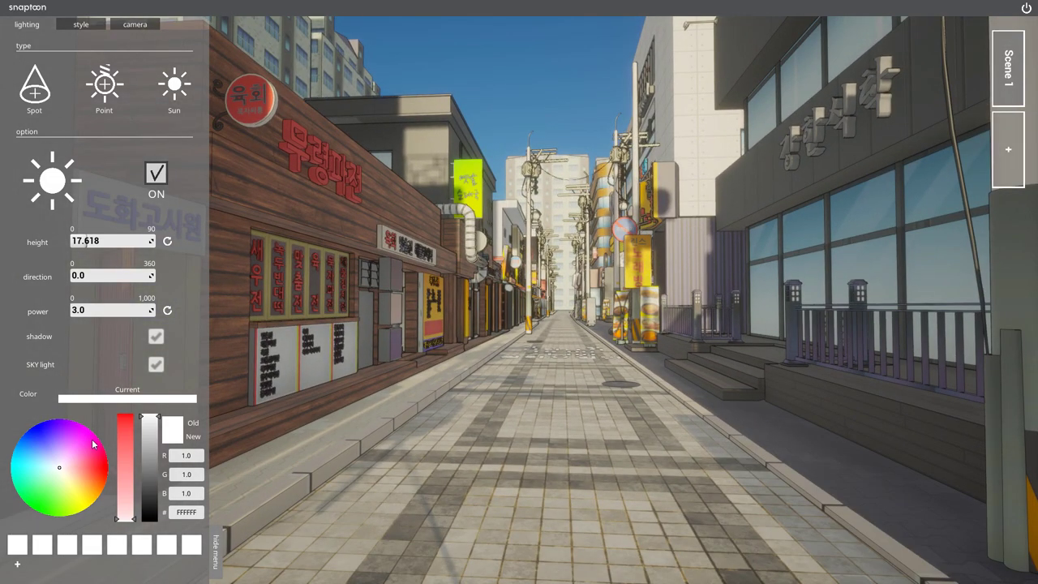
# Tint the sun warm orange (FFC580), turn it to direction 175.702 and raise it to 19.329.
pyautogui.click(75, 478)
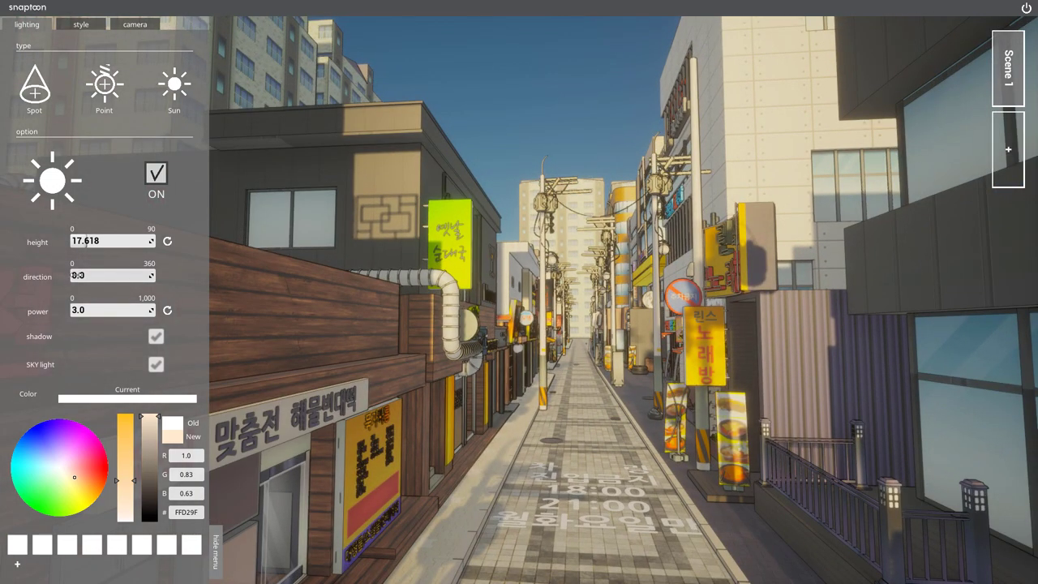
pyautogui.moveTo(73, 275); pyautogui.dragTo(111, 275)
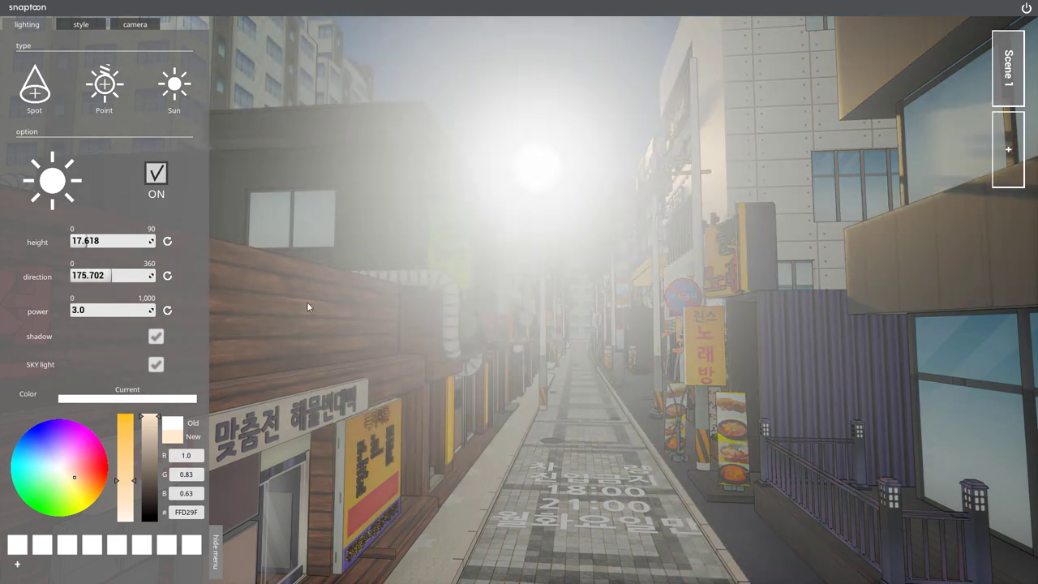
pyautogui.moveTo(591, 348); pyautogui.dragTo(548, 173)
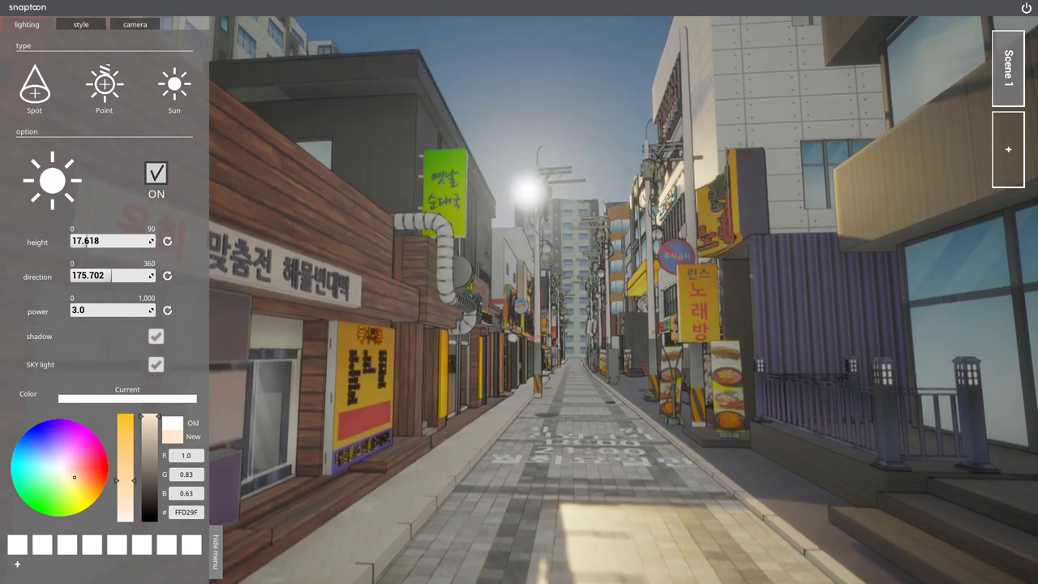
pyautogui.moveTo(547, 172)
pyautogui.mouseDown()
pyautogui.moveTo(548, 235)
pyautogui.moveTo(548, 172)
pyautogui.mouseUp()
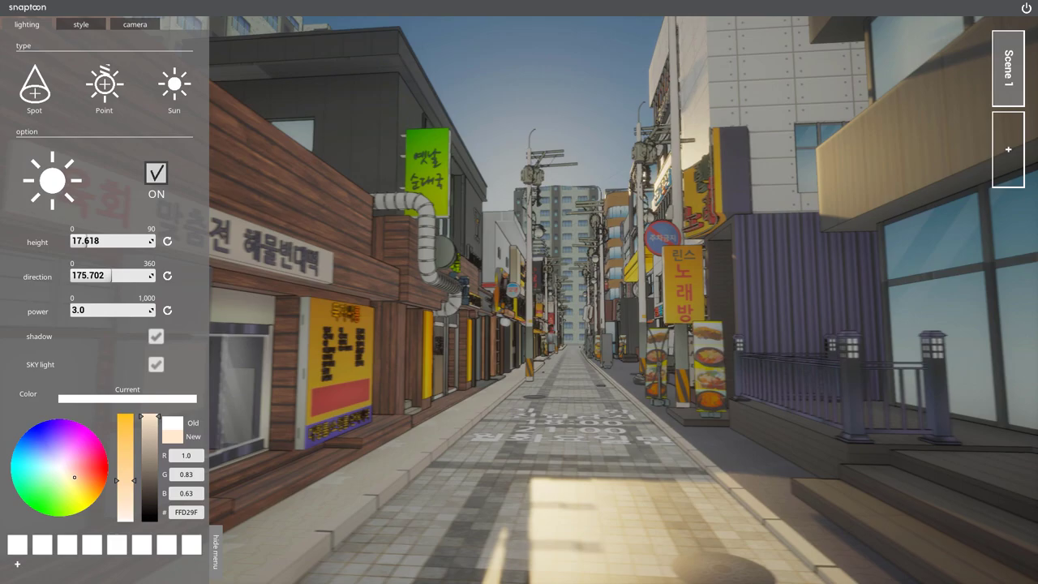
pyautogui.moveTo(548, 172)
pyautogui.mouseDown()
pyautogui.moveTo(548, 48)
pyautogui.moveTo(487, 65)
pyautogui.moveTo(519, 97)
pyautogui.moveTo(533, 317)
pyautogui.mouseUp()
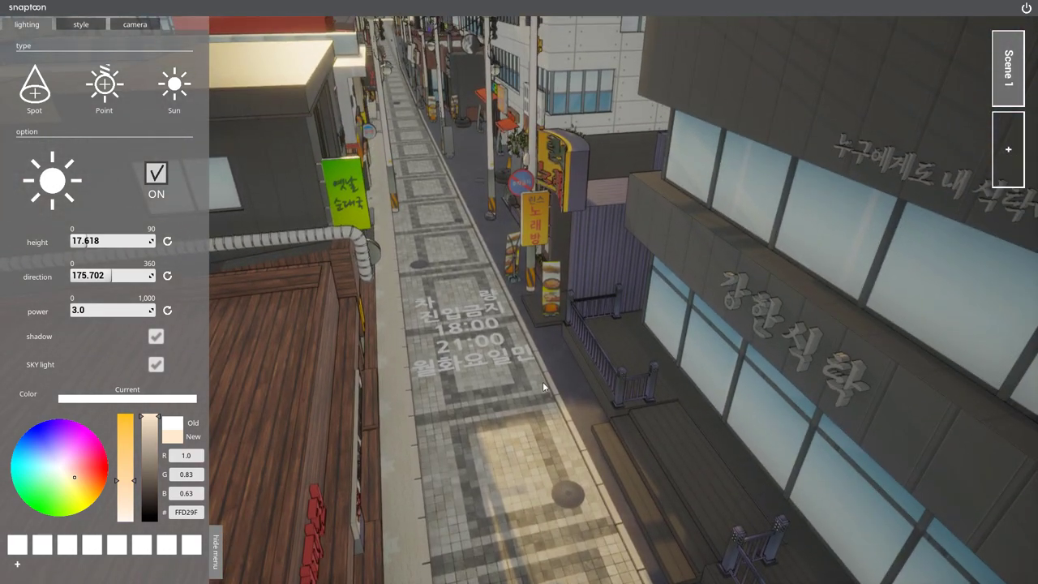
pyautogui.moveTo(543, 381)
pyautogui.mouseDown()
pyautogui.moveTo(564, 407)
pyautogui.moveTo(548, 405)
pyautogui.mouseUp()
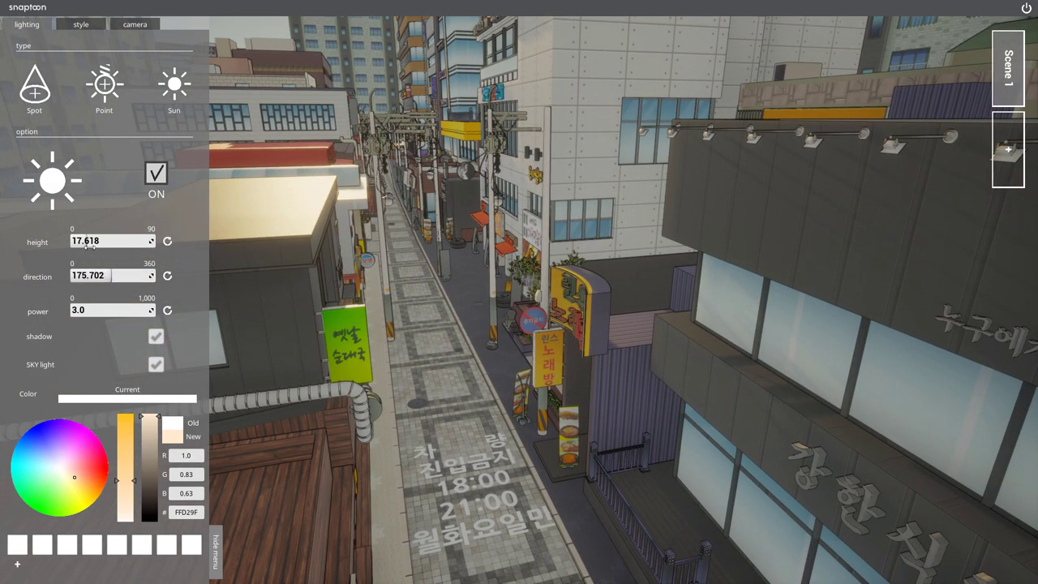
pyautogui.moveTo(85, 241); pyautogui.dragTo(89, 241)
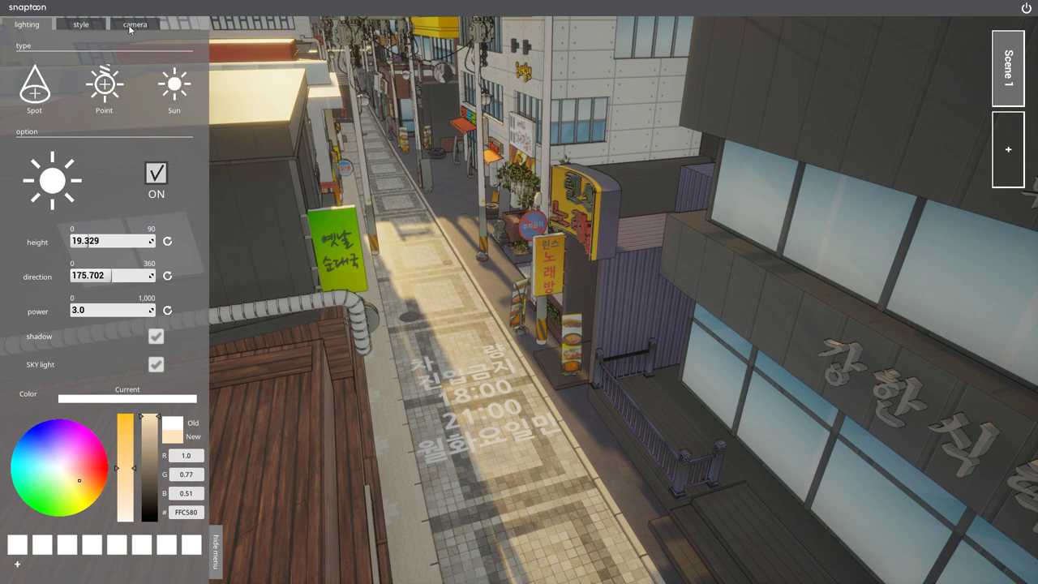
pyautogui.click(134, 24)
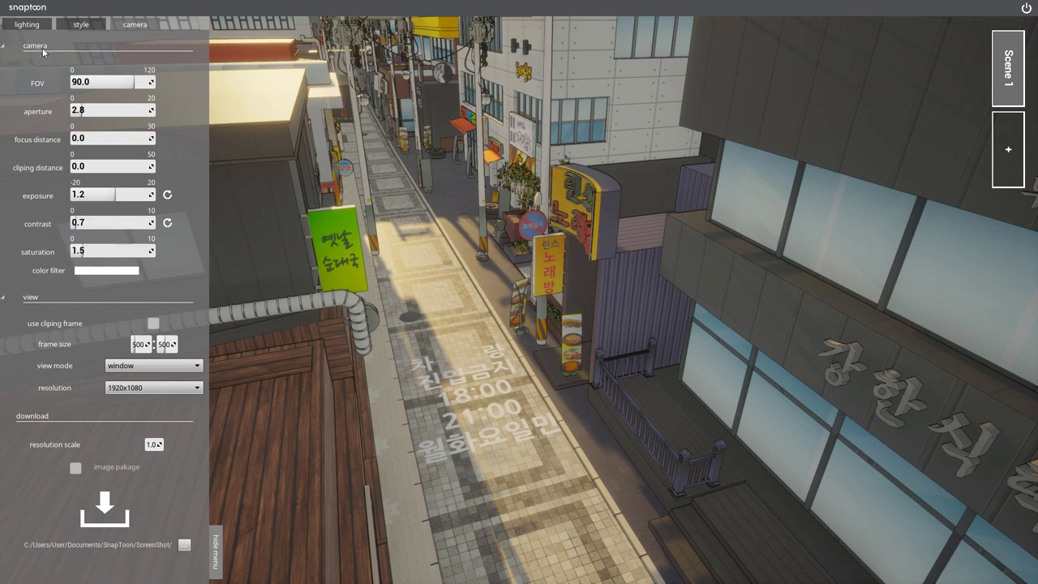
# Revisit the lighting tab, return to camera settings, and move the view toward the steps.
pyautogui.click(27, 24)
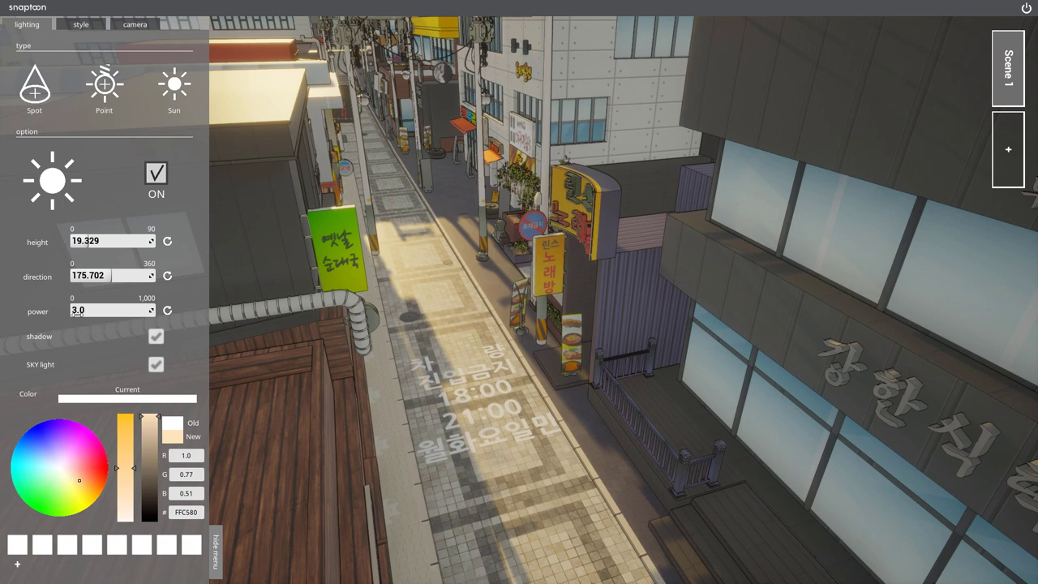
pyautogui.click(96, 277)
pyautogui.click(134, 25)
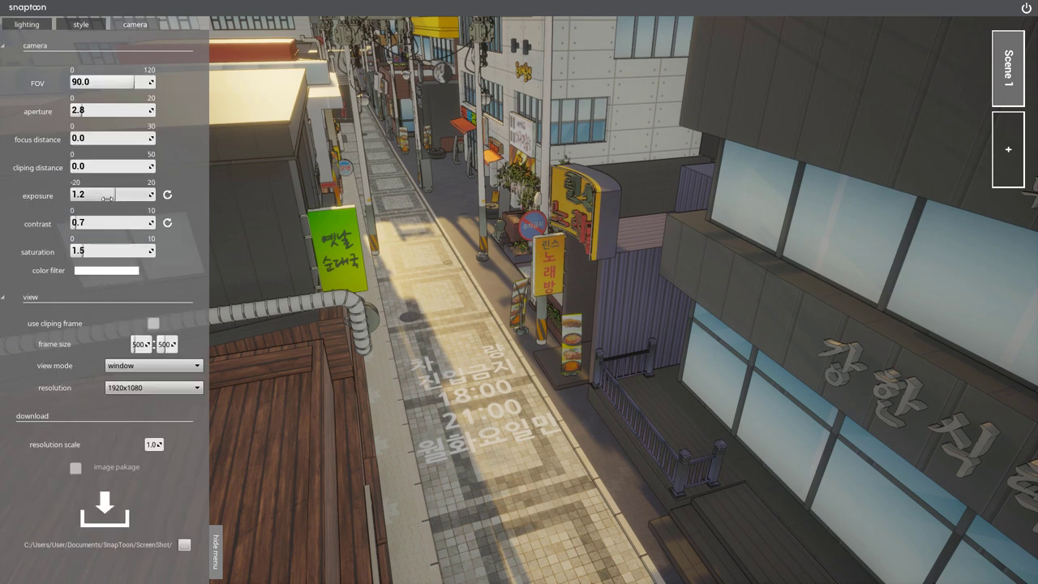
pyautogui.press('w')
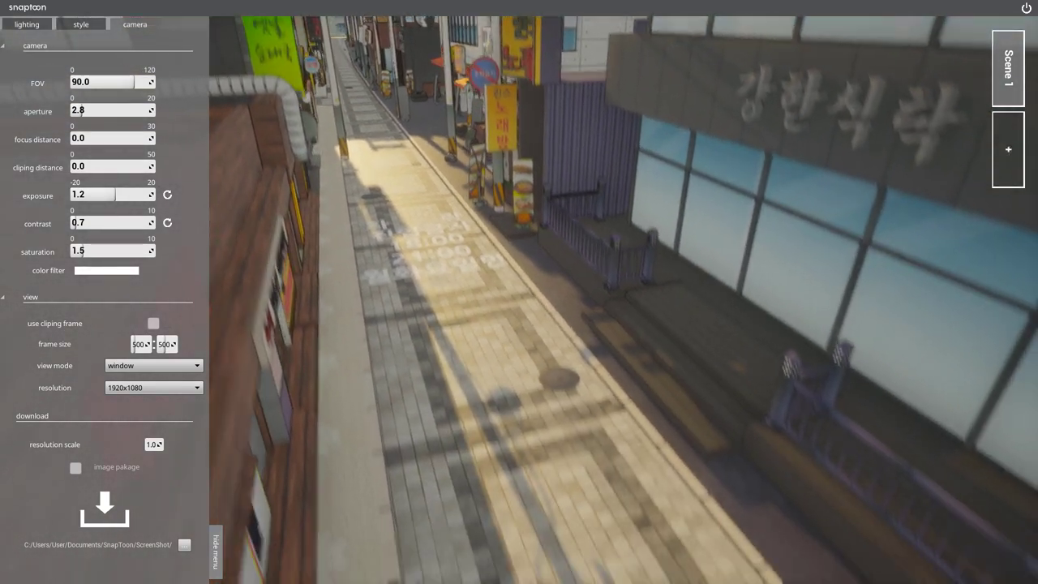
pyautogui.press('w')
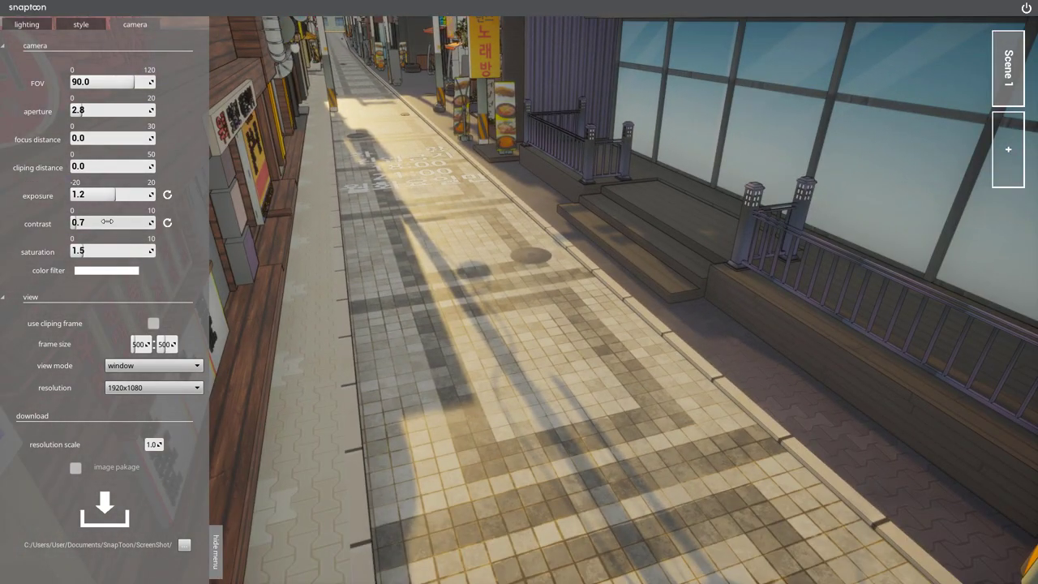
# Raise contrast to 1.524 and fine-tune saturation to 1.056 while repositioning the camera.
pyautogui.moveTo(77, 221); pyautogui.dragTo(84, 222)
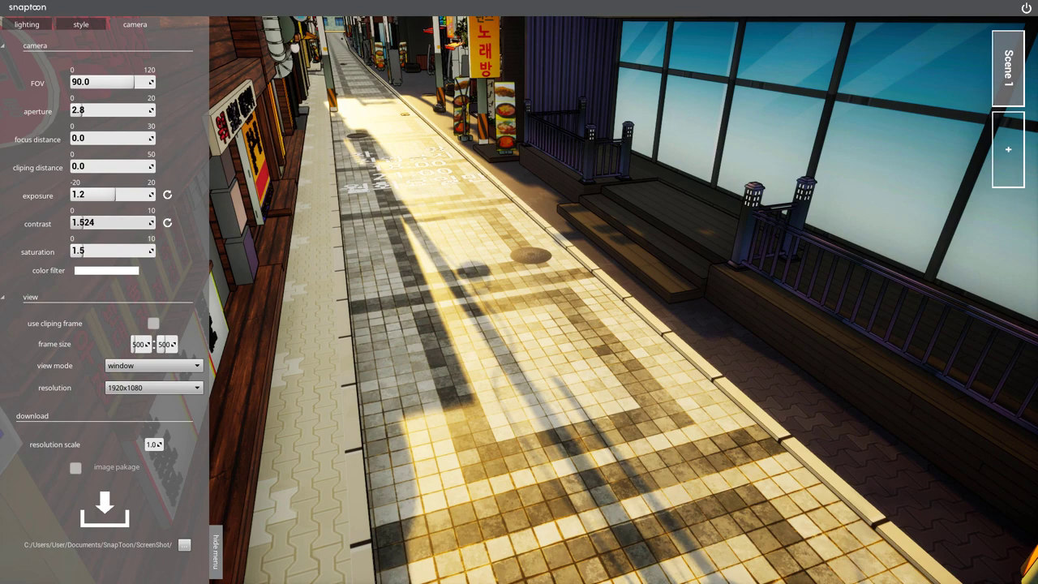
pyautogui.press('s')
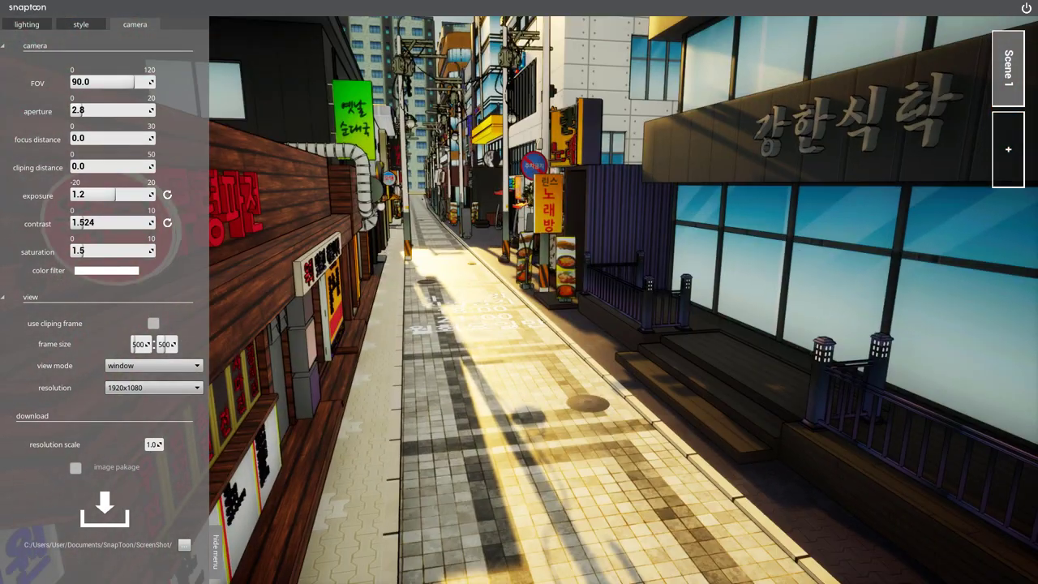
pyautogui.press('q')
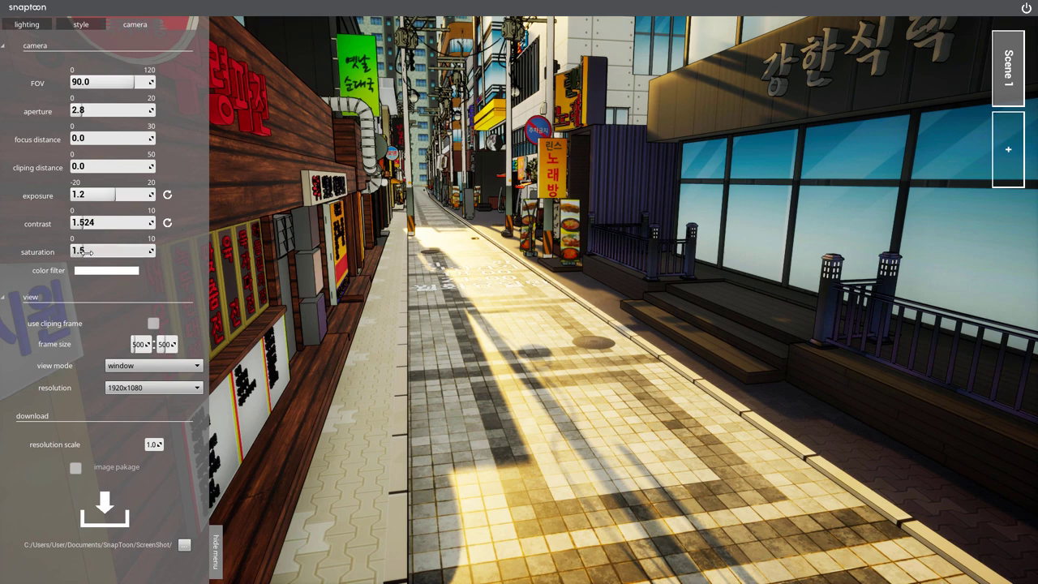
pyautogui.moveTo(87, 252); pyautogui.dragTo(74, 251)
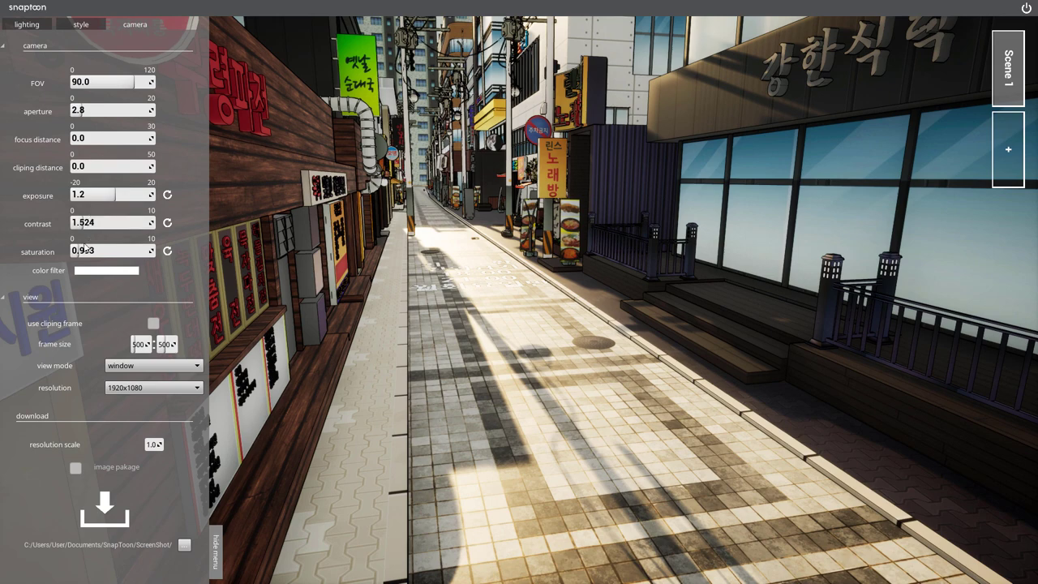
pyautogui.moveTo(79, 251); pyautogui.dragTo(74, 250)
pyautogui.press('w')
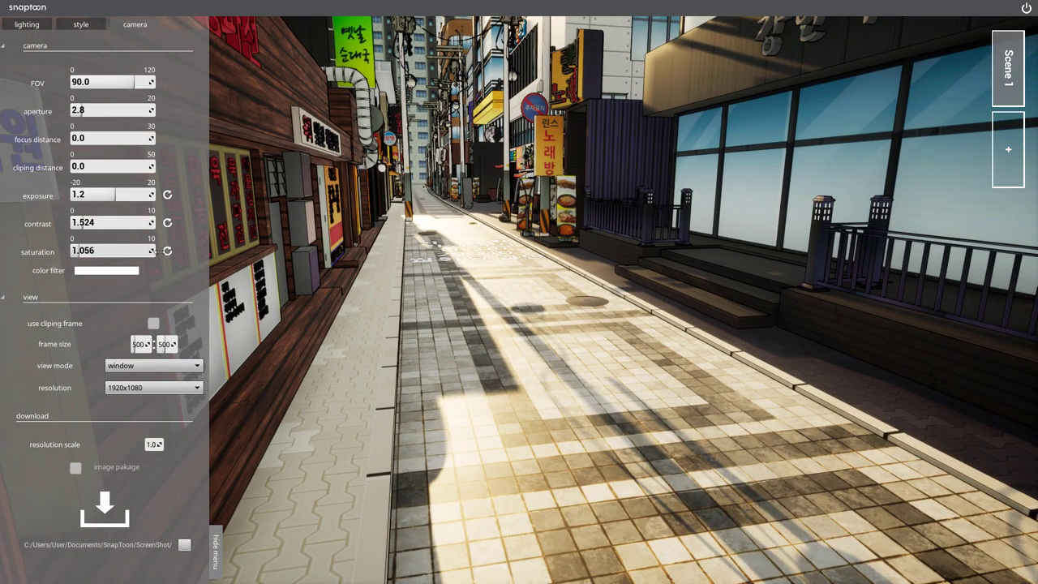
# Reset saturation to its default, then enter a saturation of 1.0.
pyautogui.click(166, 256)
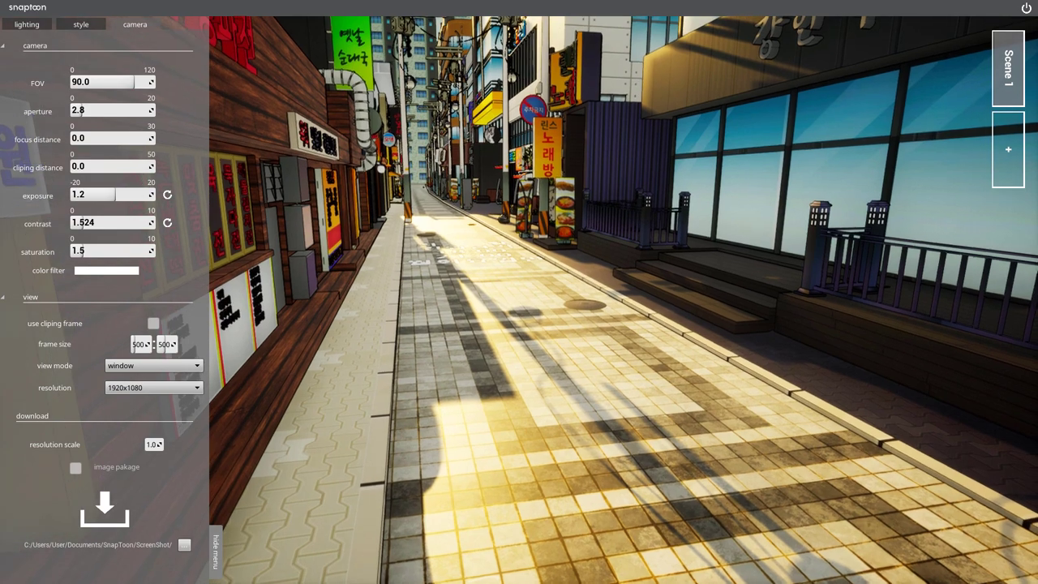
pyautogui.moveTo(542, 297)
pyautogui.mouseDown(button='right')
pyautogui.moveTo(543, 324)
pyautogui.moveTo(268, 372)
pyautogui.mouseUp(button='right')
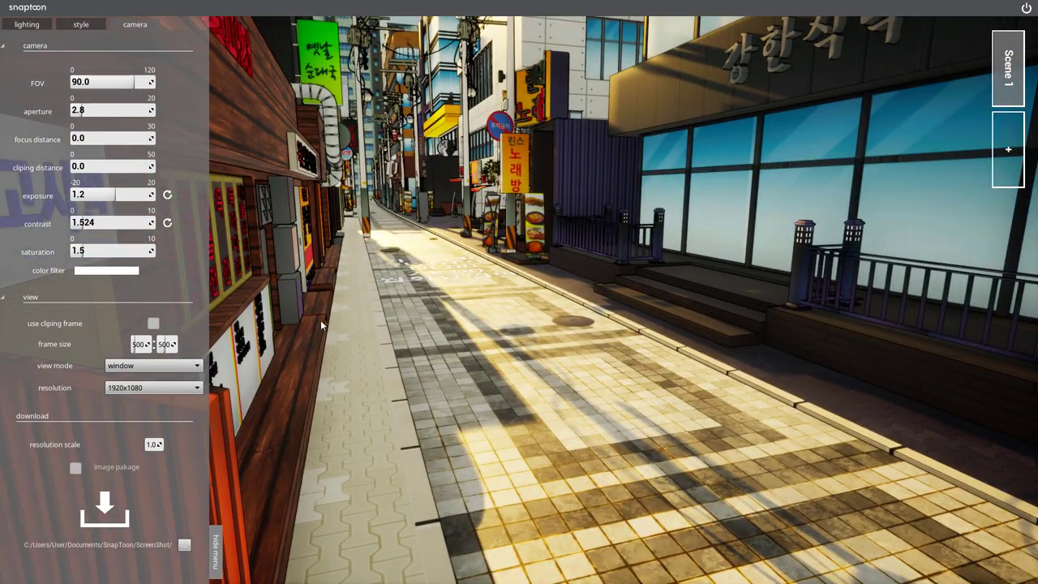
pyautogui.moveTo(320, 319); pyautogui.dragTo(263, 140, button='right')
pyautogui.press('BackSpace')
pyautogui.press('BackSpace')
pyautogui.press('BackSpace')
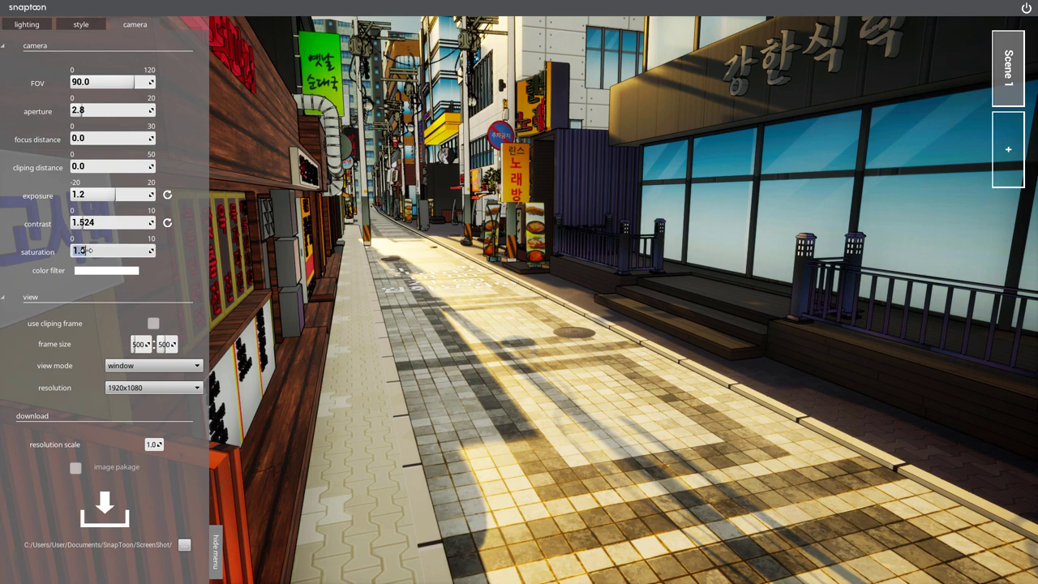
pyautogui.write('1.0')
pyautogui.press('Return')
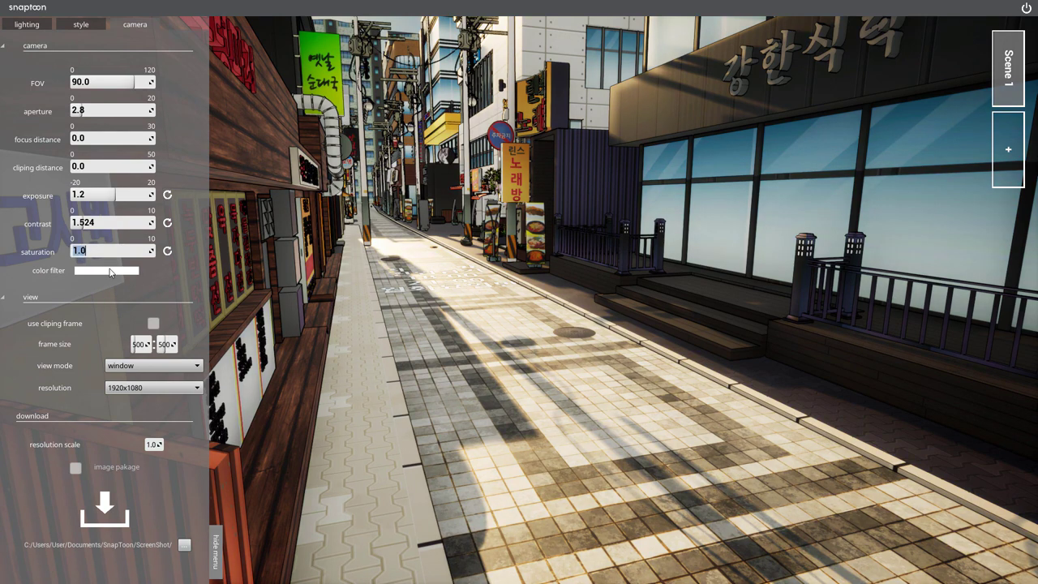
# Reset contrast and enter 1.0, then reframe the view toward the building tops.
pyautogui.click(167, 222)
pyautogui.doubleClick(77, 223)
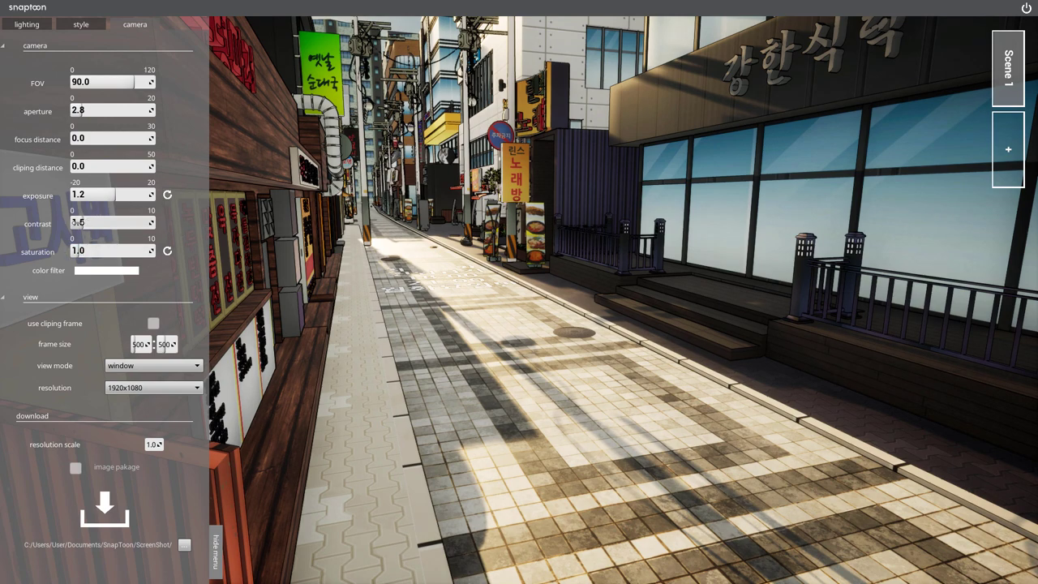
pyautogui.write('1.0')
pyautogui.press('Return')
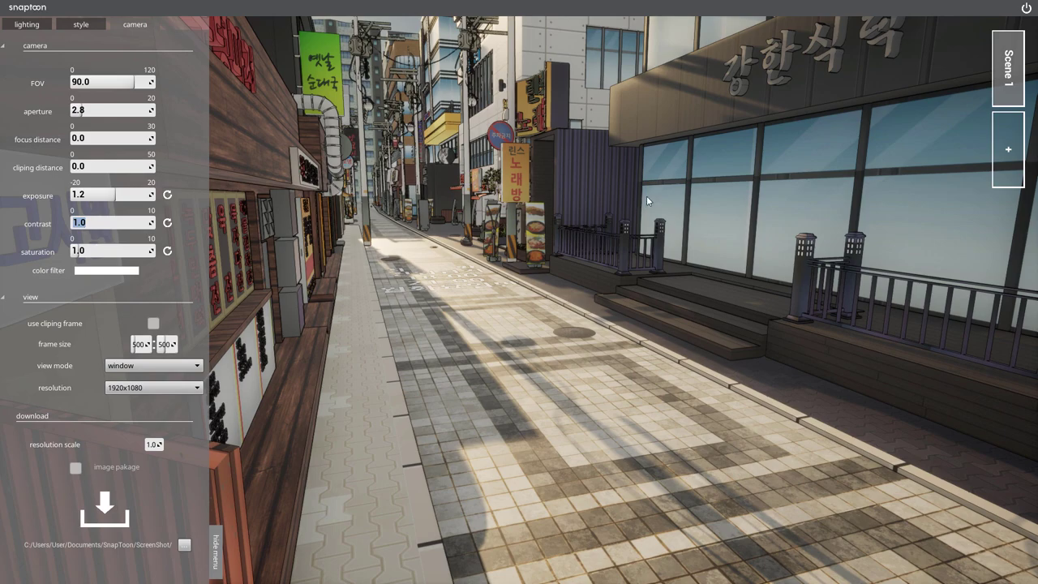
pyautogui.moveTo(590, 184); pyautogui.dragTo(150, 285)
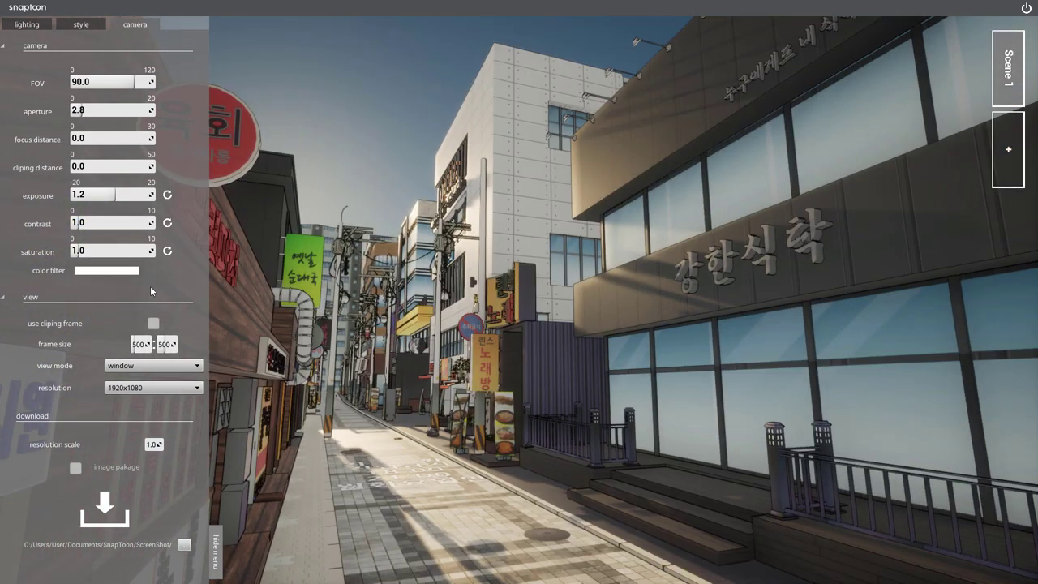
pyautogui.moveTo(492, 238); pyautogui.dragTo(481, 259)
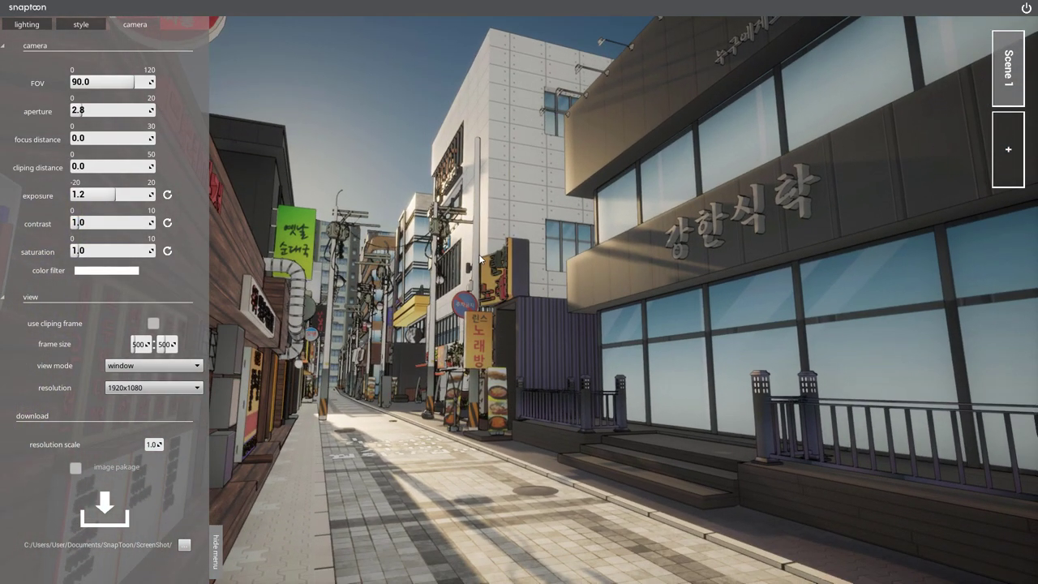
# Set contrast to 0.5 and saturation to 1.5, and reset exposure to 1.2.
pyautogui.click(133, 226)
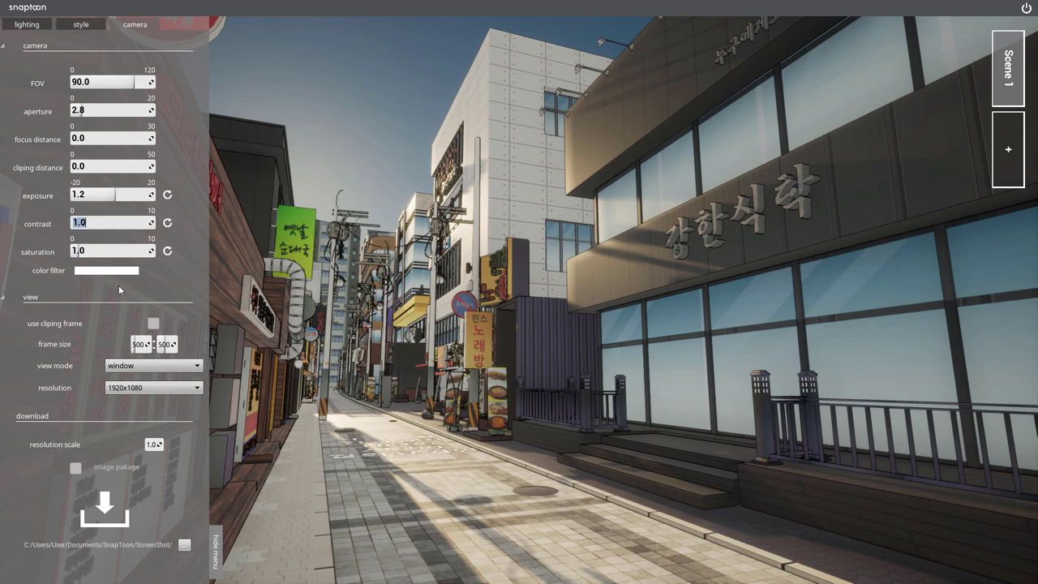
pyautogui.write('.')
pyautogui.write('5')
pyautogui.press('Return')
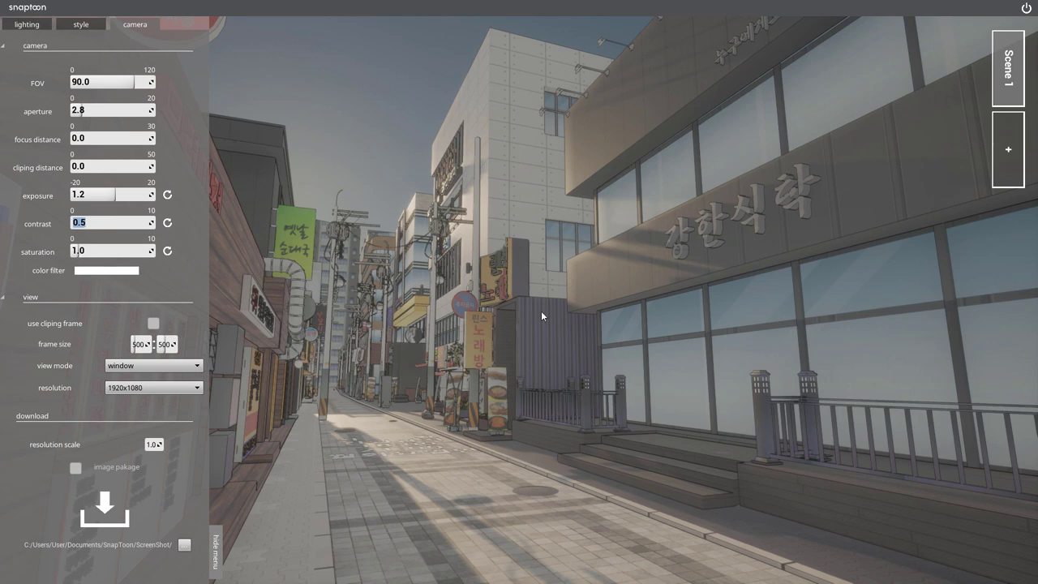
pyautogui.moveTo(541, 310); pyautogui.dragTo(258, 296)
pyautogui.click(102, 255)
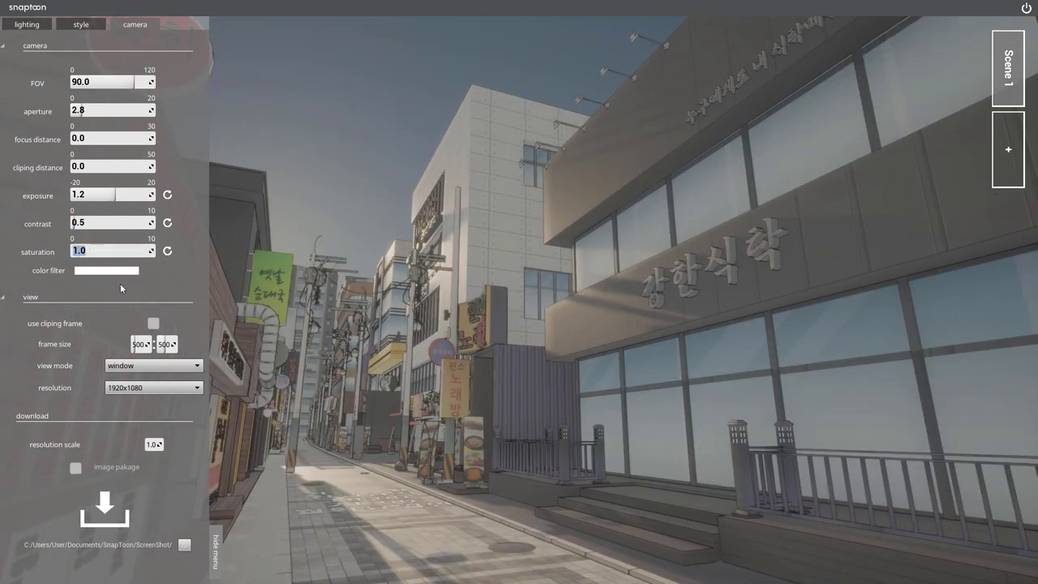
pyautogui.write('1.5')
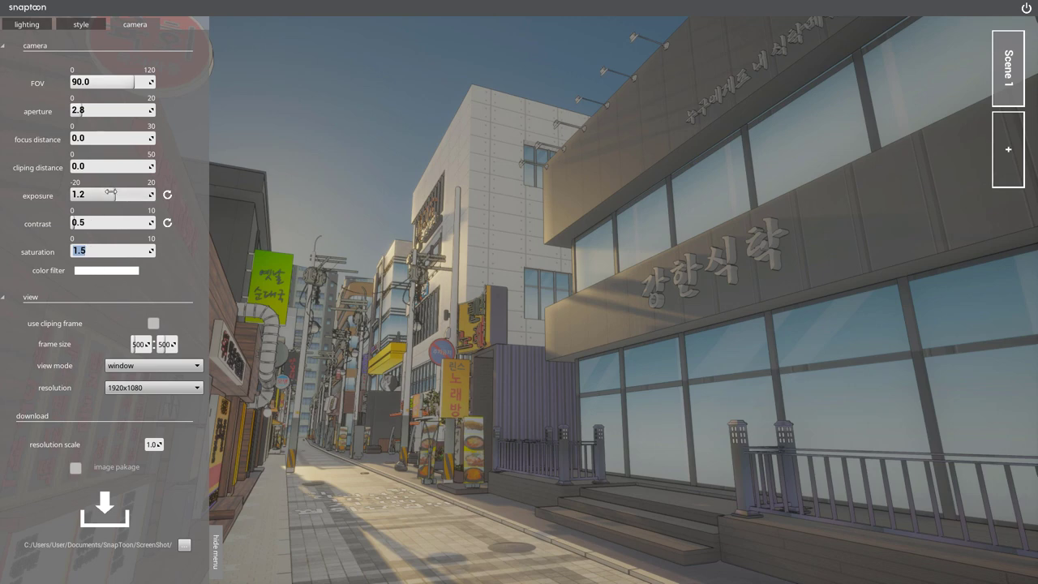
pyautogui.moveTo(111, 189); pyautogui.dragTo(117, 194)
pyautogui.click(167, 195)
# Nudge the camera Contrast slider up slightly to strengthen the street's contrast.
pyautogui.moveTo(89, 222); pyautogui.dragTo(90, 221)
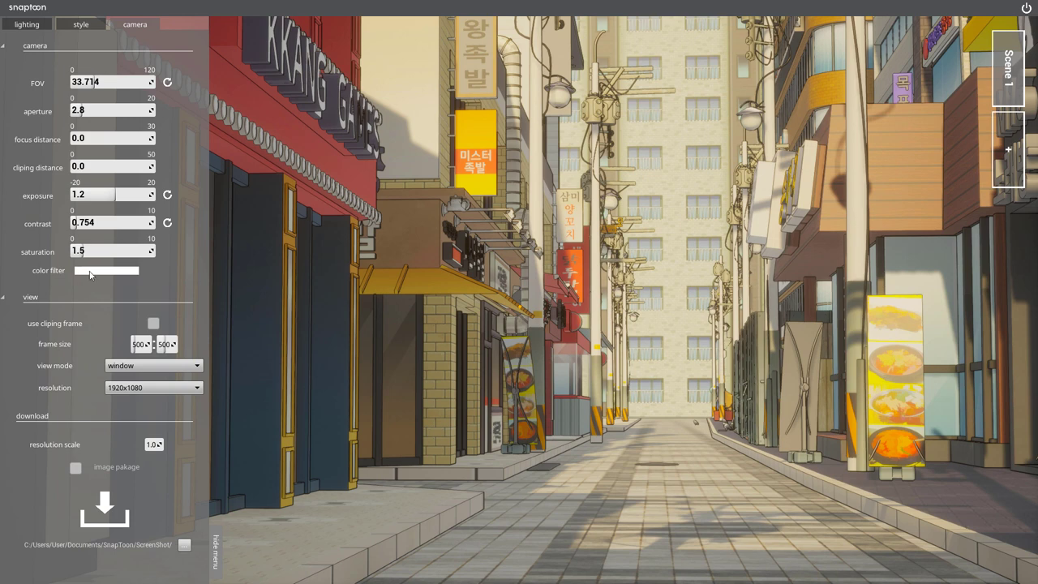
# Apply a light blue camera colour filter.
pyautogui.click(98, 270)
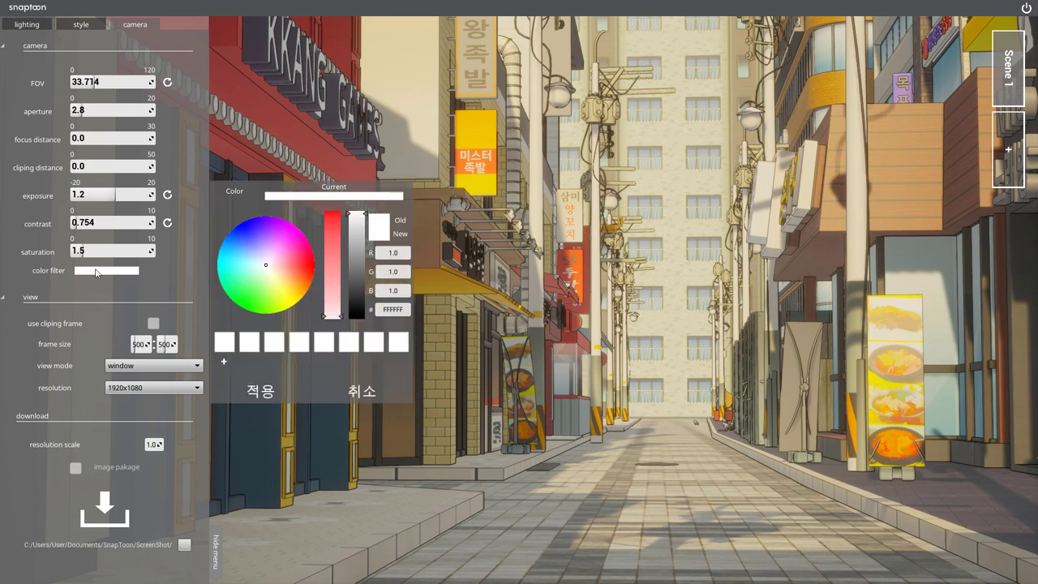
pyautogui.click(241, 242)
pyautogui.click(261, 395)
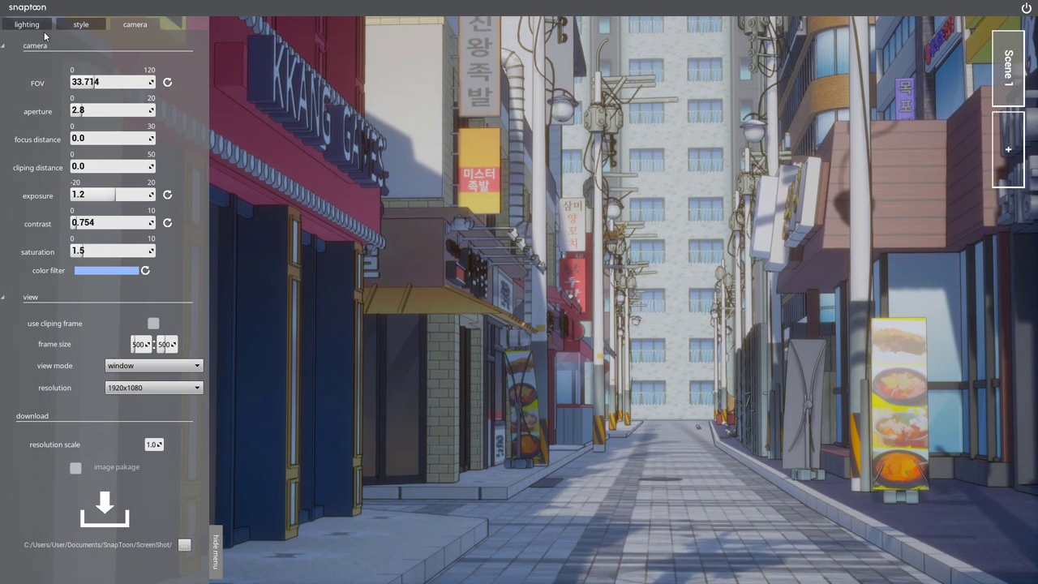
# Change the sun colour to blue 2233FF.
pyautogui.click(30, 23)
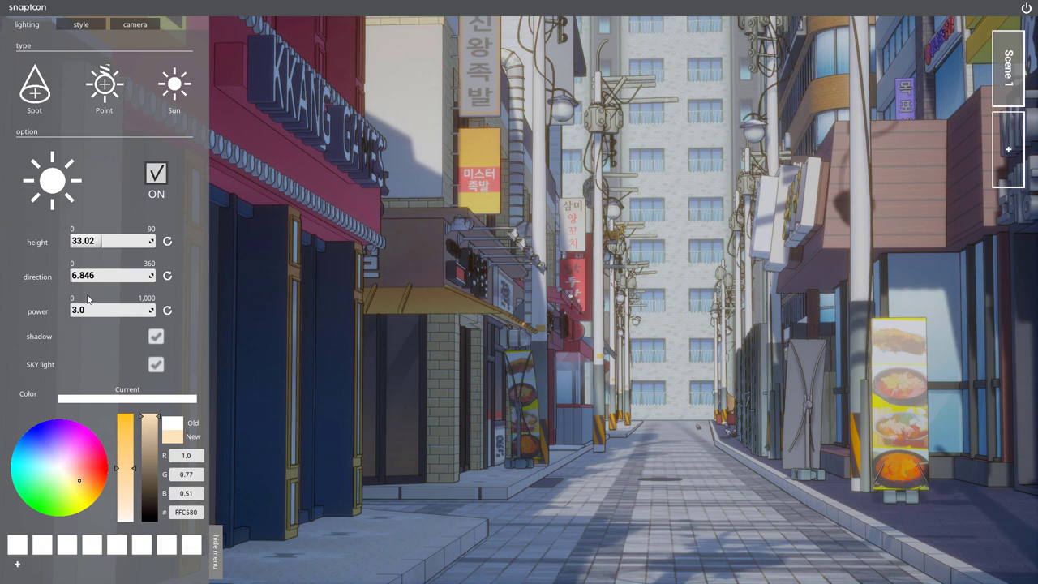
pyautogui.click(35, 434)
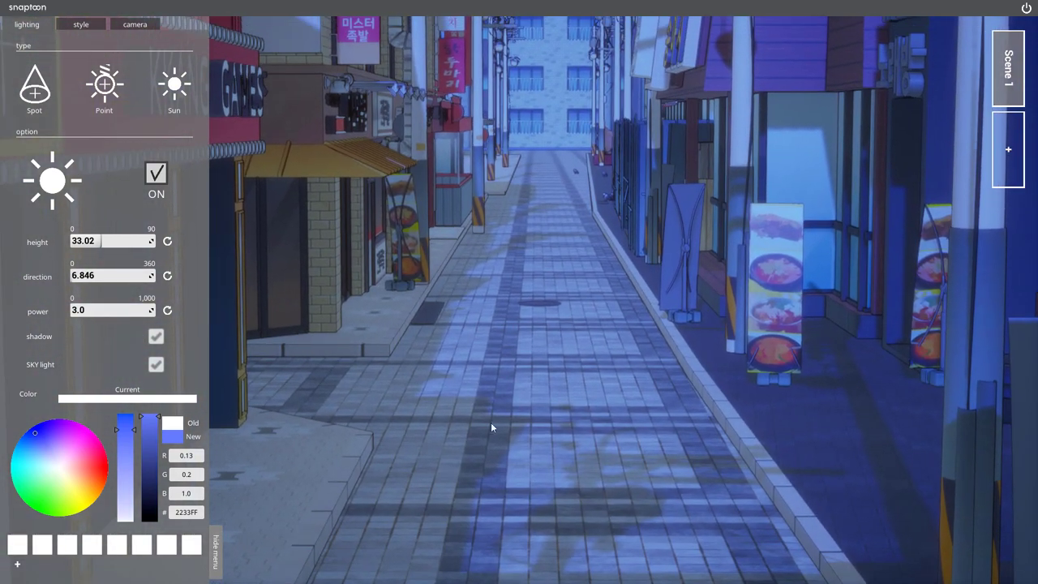
pyautogui.click(132, 25)
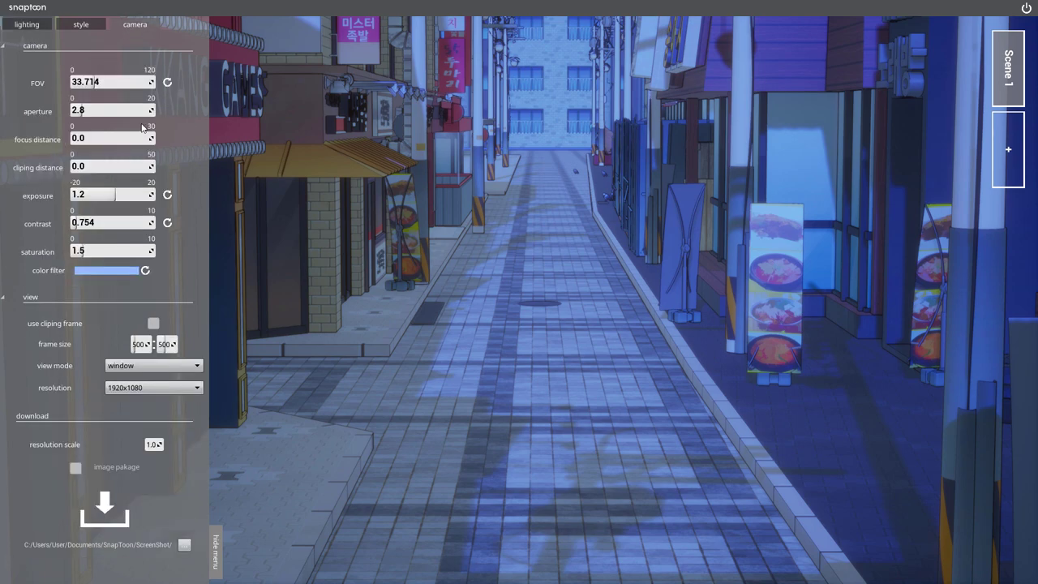
# Lower exposure to about -1.082 and cycle the filter presets through to Dark3.
pyautogui.moveTo(110, 197); pyautogui.dragTo(104, 197)
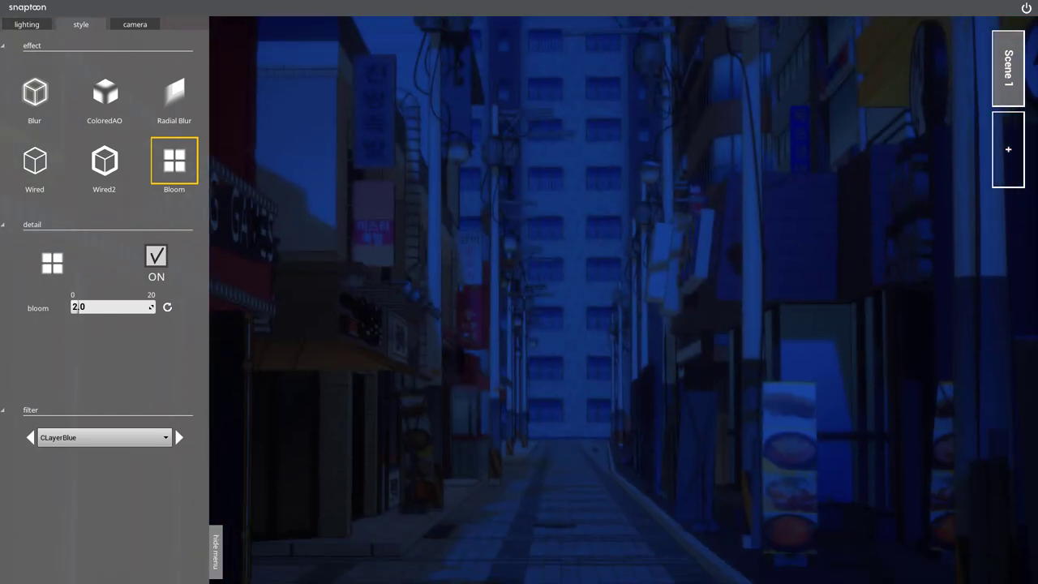
pyautogui.click(180, 437)
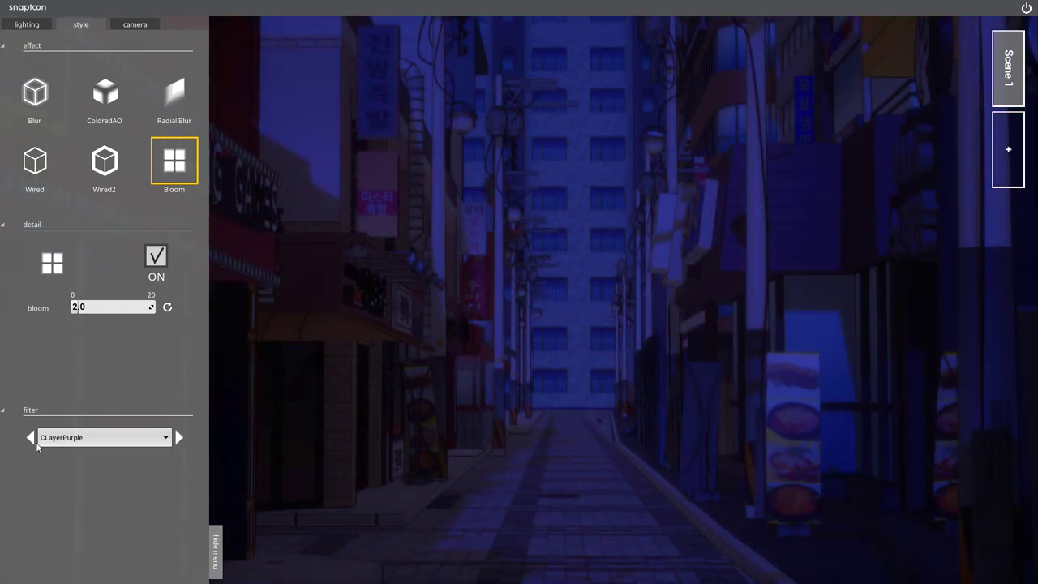
pyautogui.click(179, 438)
pyautogui.click(179, 437)
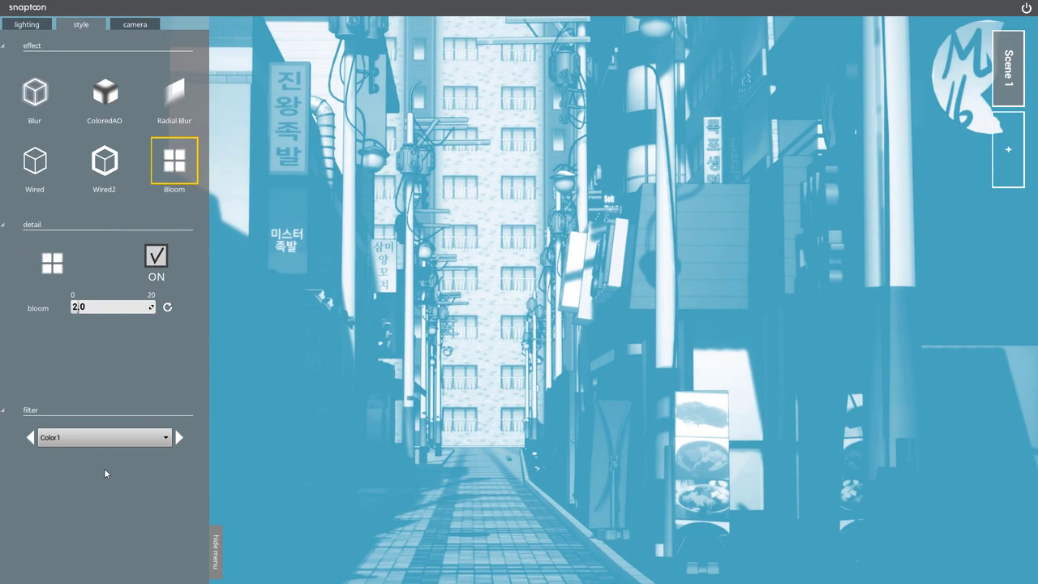
pyautogui.click(179, 437)
pyautogui.click(179, 438)
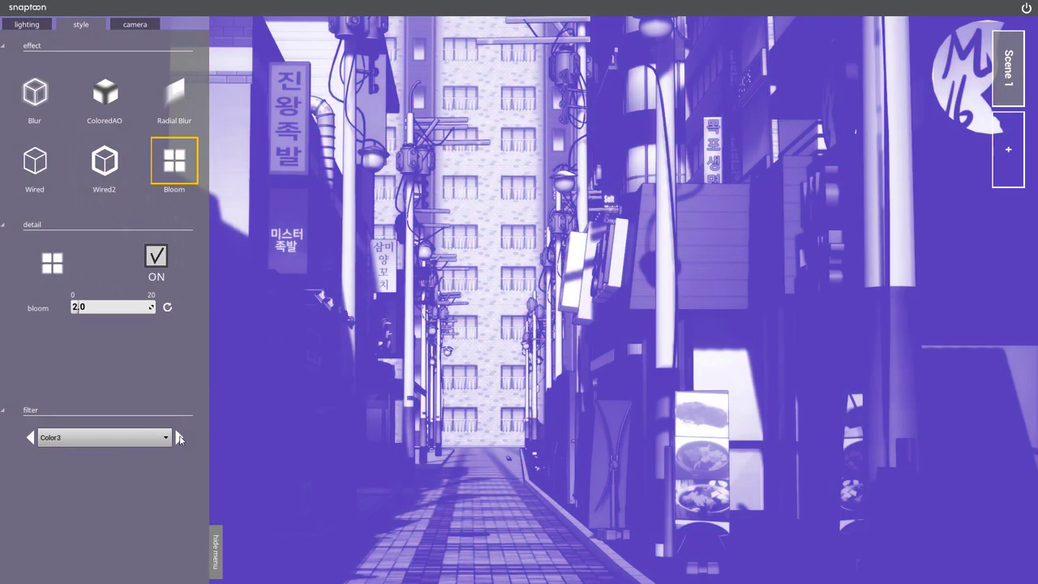
pyautogui.click(179, 438)
pyautogui.click(179, 438)
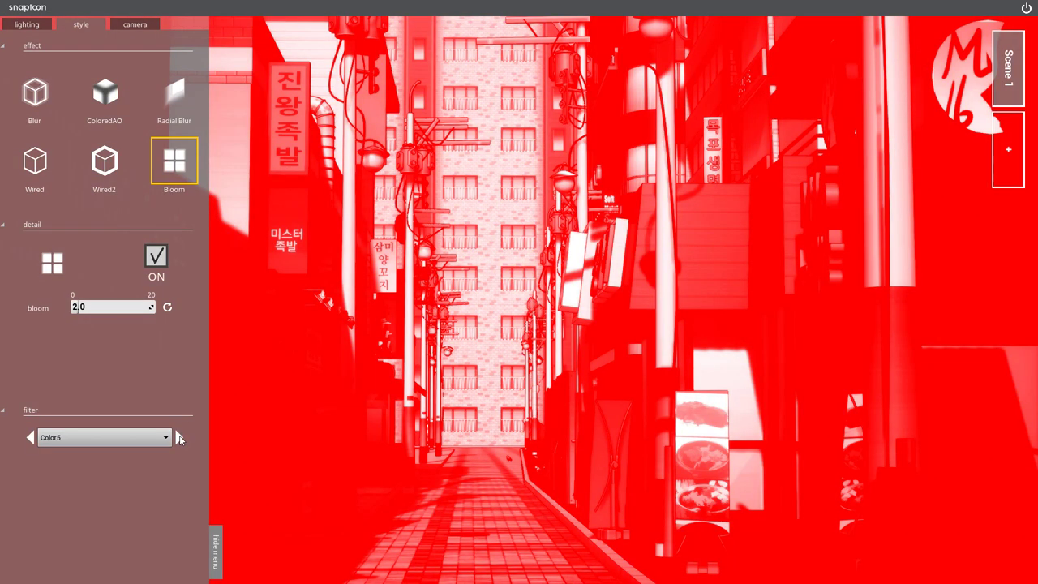
pyautogui.click(179, 437)
pyautogui.click(180, 437)
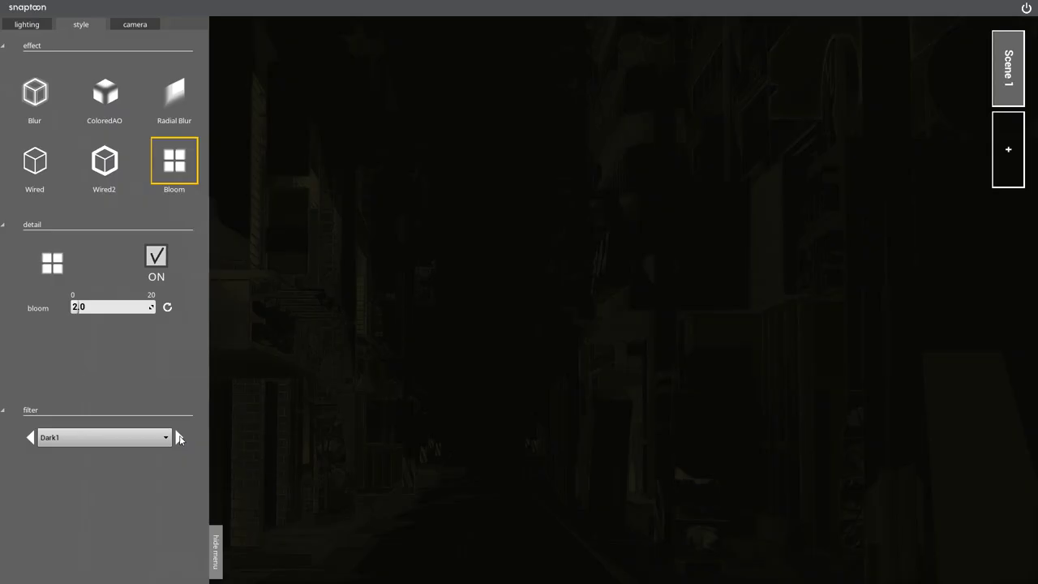
pyautogui.click(179, 438)
pyautogui.click(179, 438)
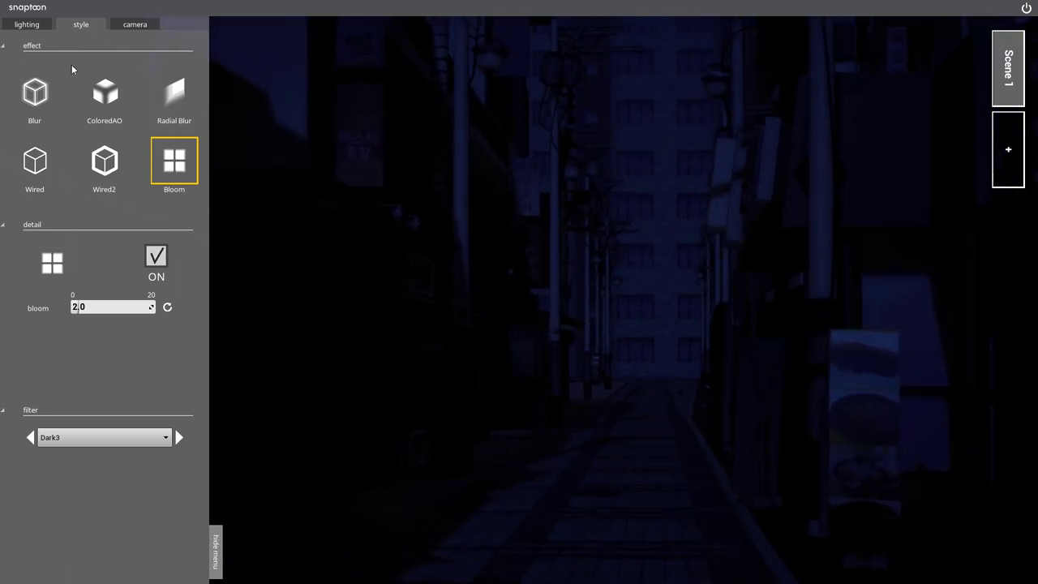
pyautogui.click(126, 25)
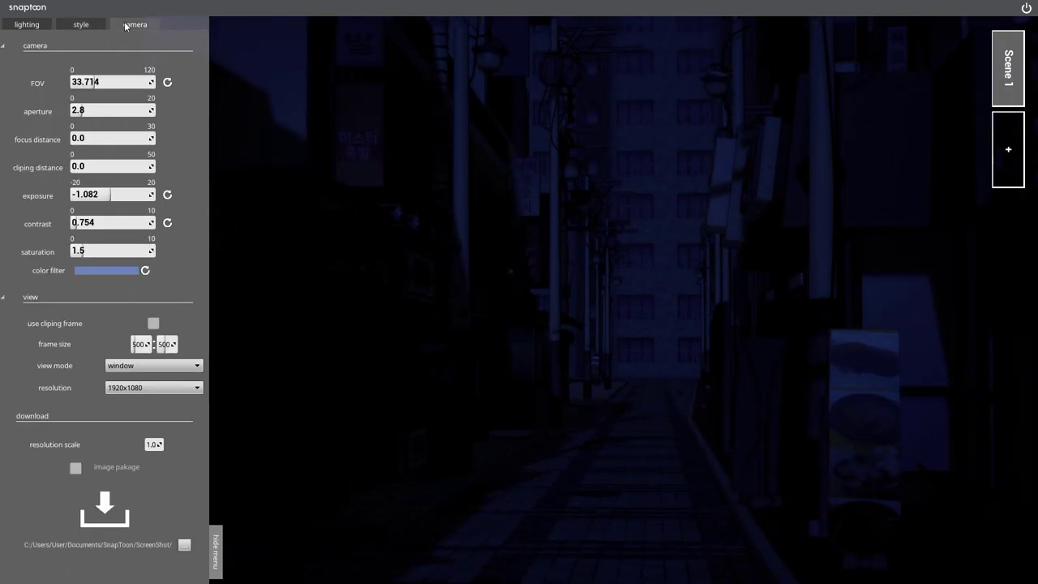
# Turn off the sun's shadows.
pyautogui.click(17, 26)
pyautogui.click(156, 337)
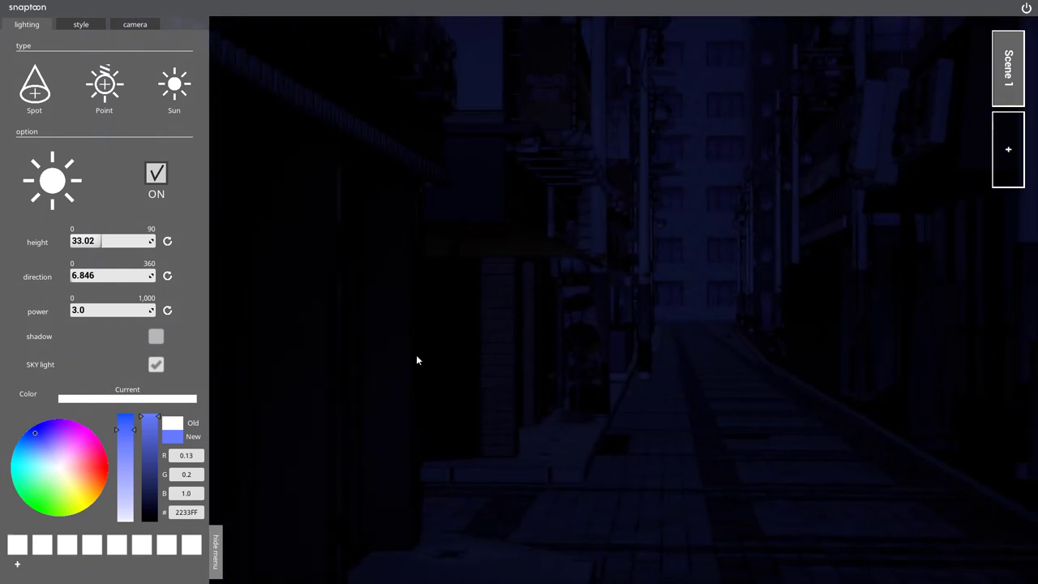
pyautogui.click(155, 336)
# Swing the sun direction round to about 301 degrees, orbiting to view the alley.
pyautogui.moveTo(595, 378); pyautogui.dragTo(637, 361, button='right')
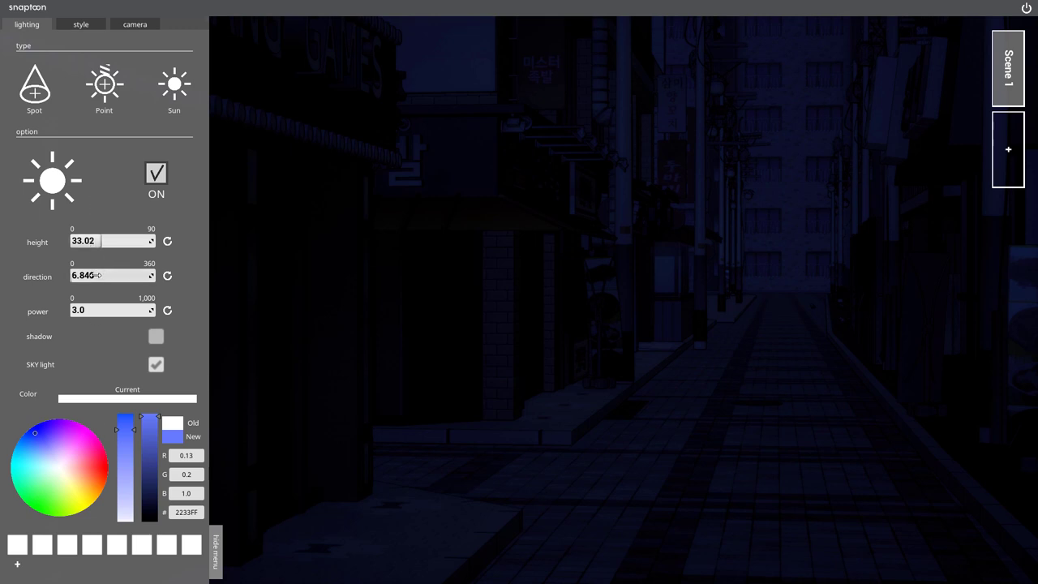
pyautogui.moveTo(78, 276); pyautogui.dragTo(123, 275)
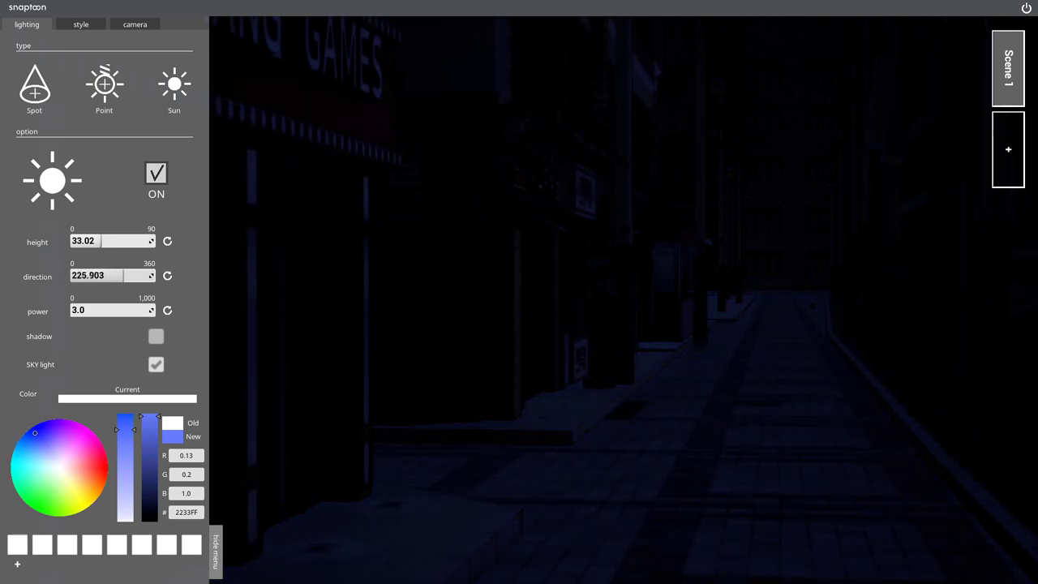
pyautogui.moveTo(568, 340)
pyautogui.mouseDown()
pyautogui.moveTo(592, 319)
pyautogui.moveTo(616, 365)
pyautogui.mouseUp()
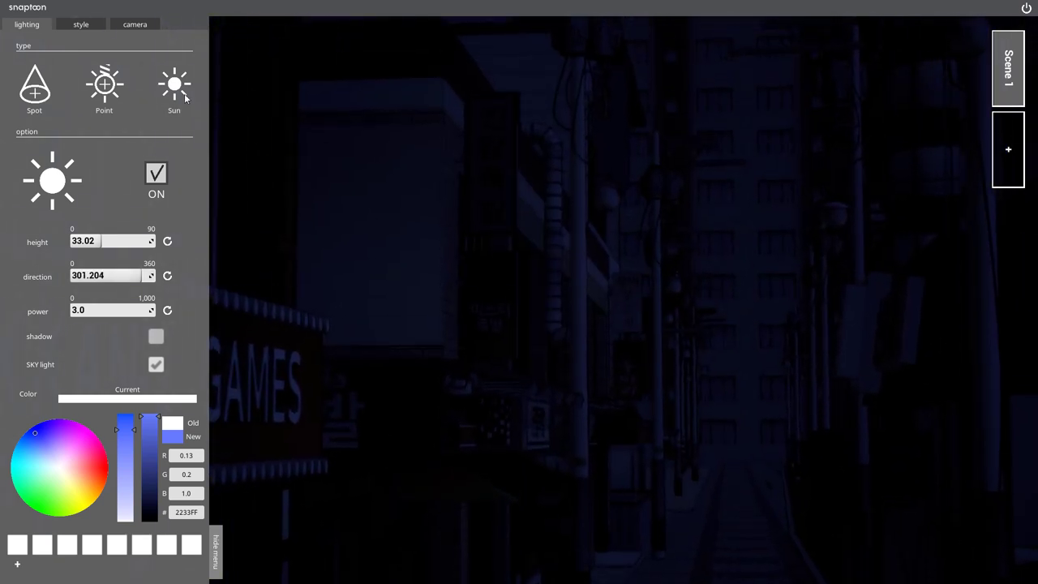
# Add a point light shifted right, then place a spot light above the alley floor.
pyautogui.click(105, 85)
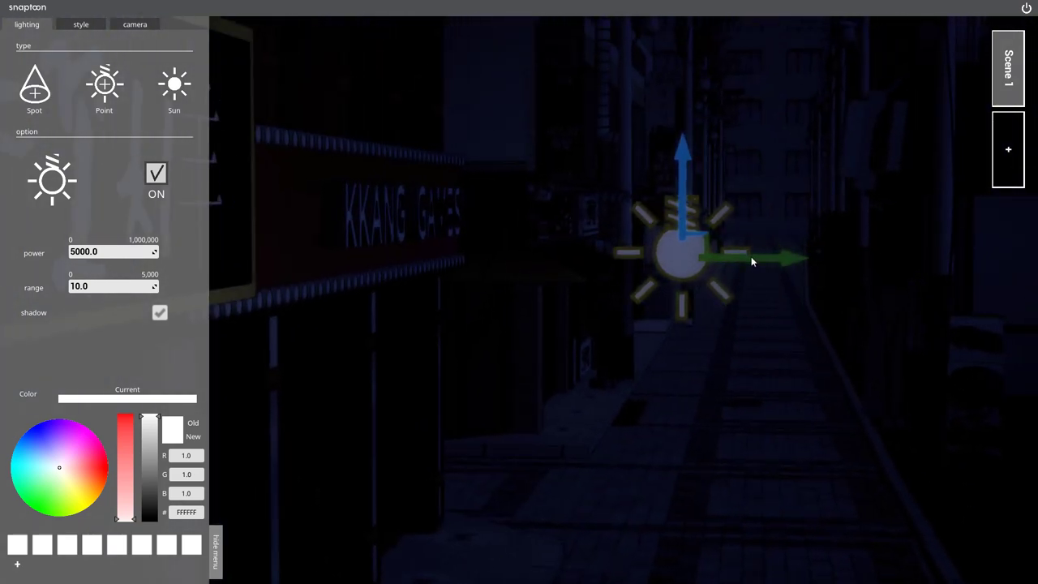
pyautogui.moveTo(483, 265); pyautogui.dragTo(509, 270)
pyautogui.click(517, 241)
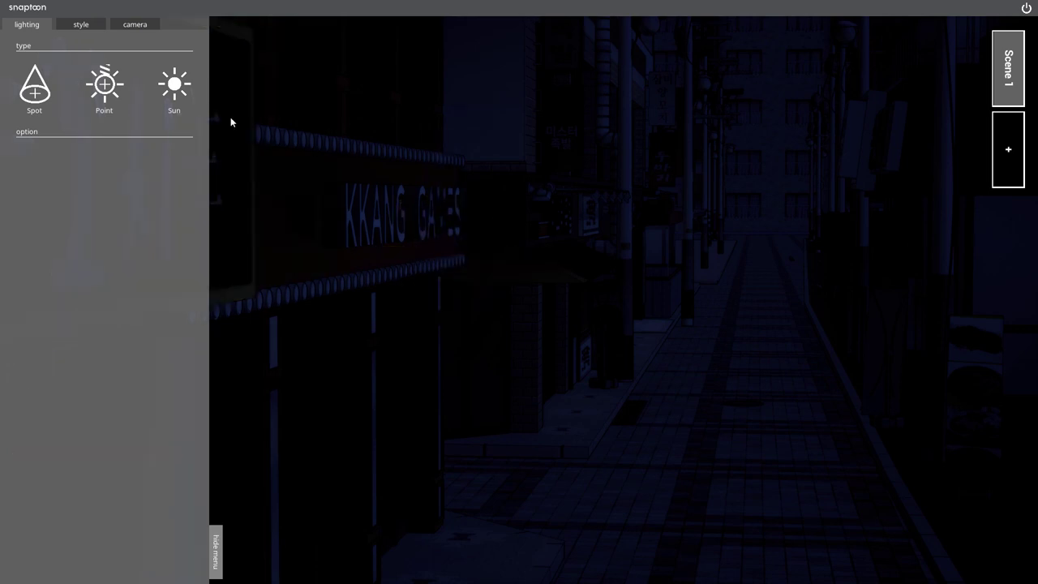
pyautogui.click(43, 95)
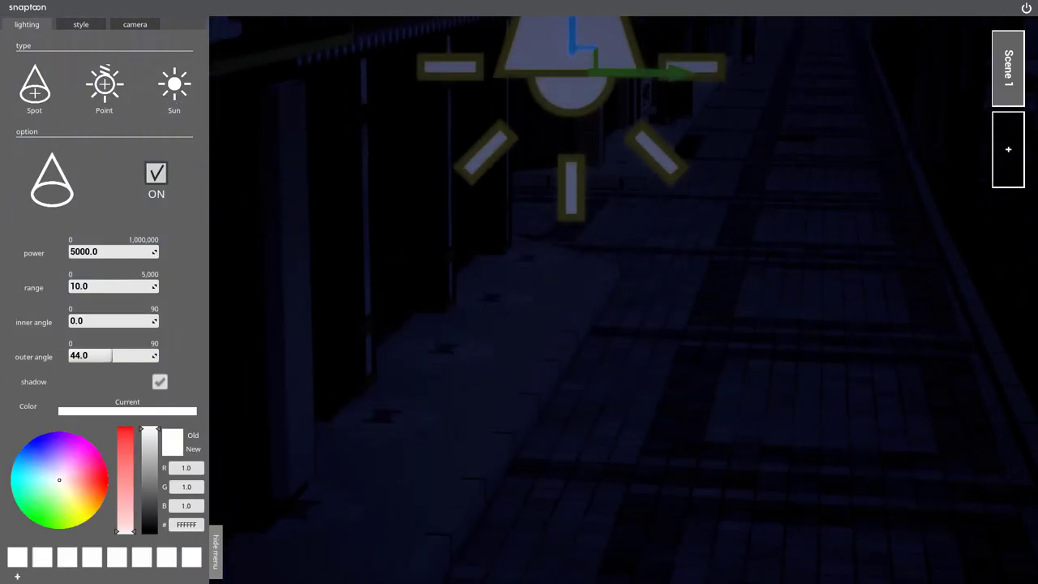
pyautogui.moveTo(652, 431); pyautogui.dragTo(763, 290)
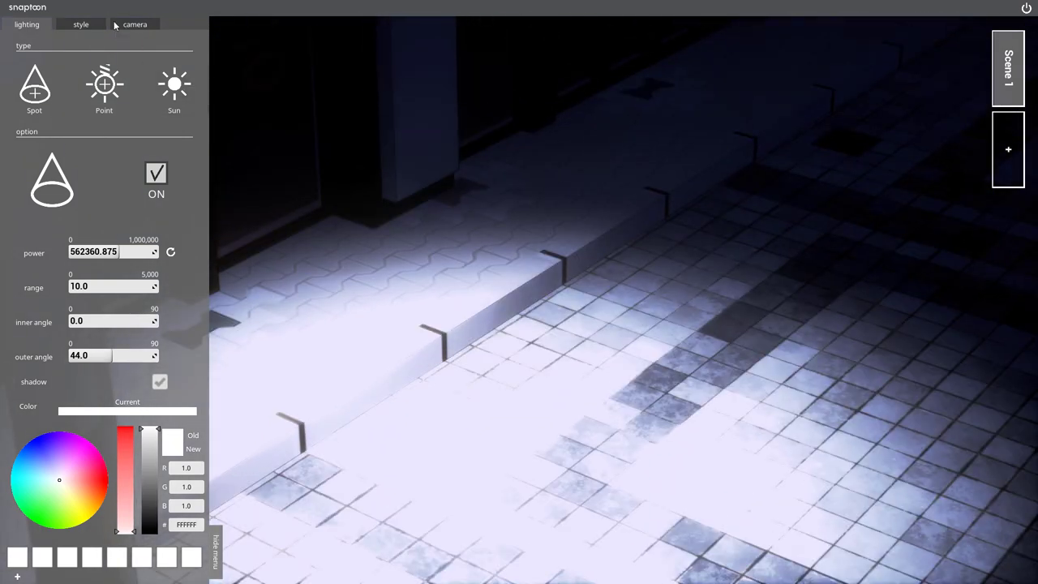
# Reset the camera field of view to 90.
pyautogui.click(132, 30)
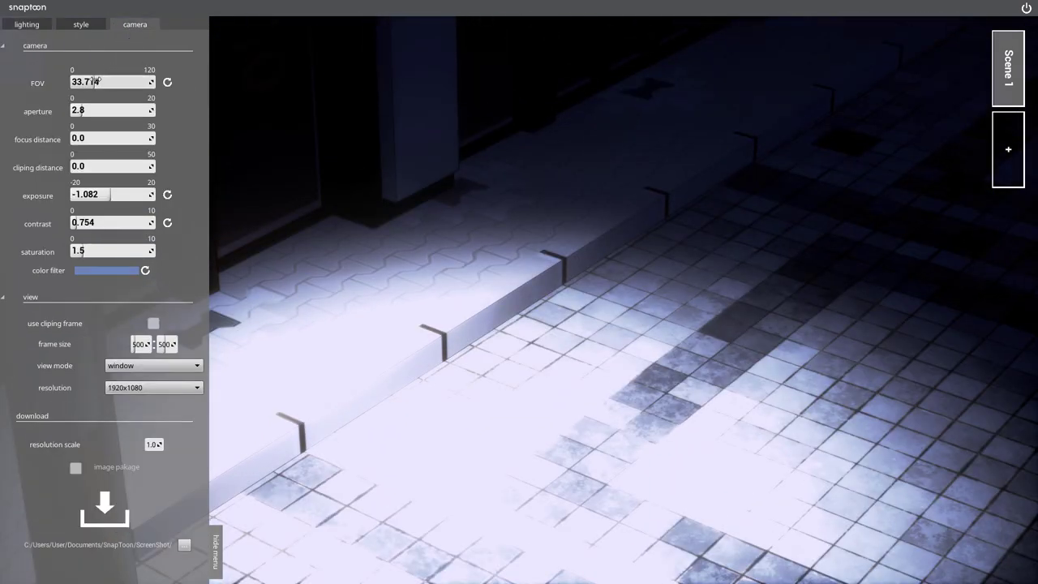
pyautogui.click(167, 83)
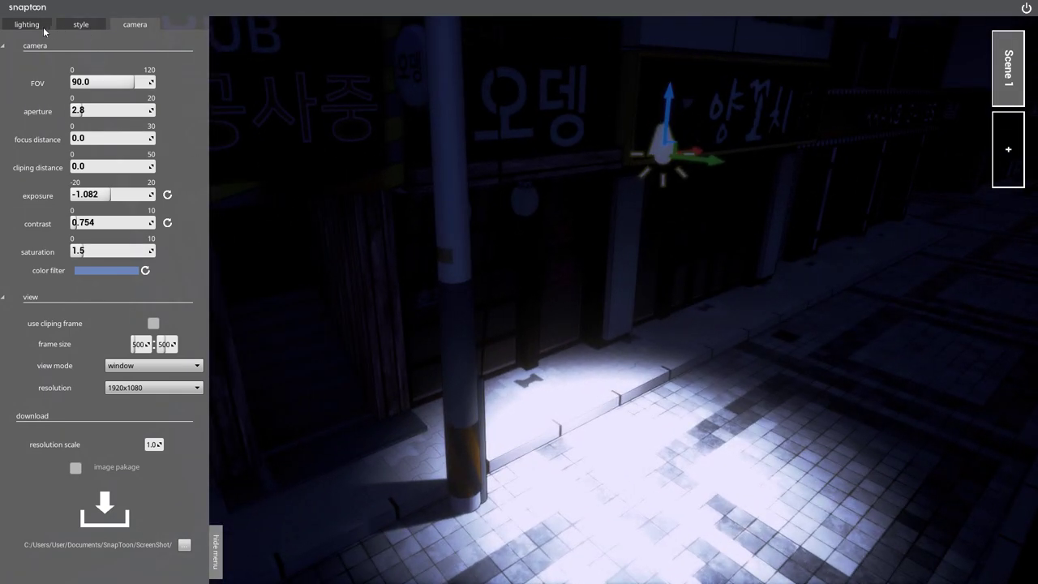
pyautogui.click(31, 27)
pyautogui.click(135, 27)
# Widen the spot light's inner cone angle to 57.098 with outer angle 90.
pyautogui.click(78, 25)
pyautogui.click(18, 26)
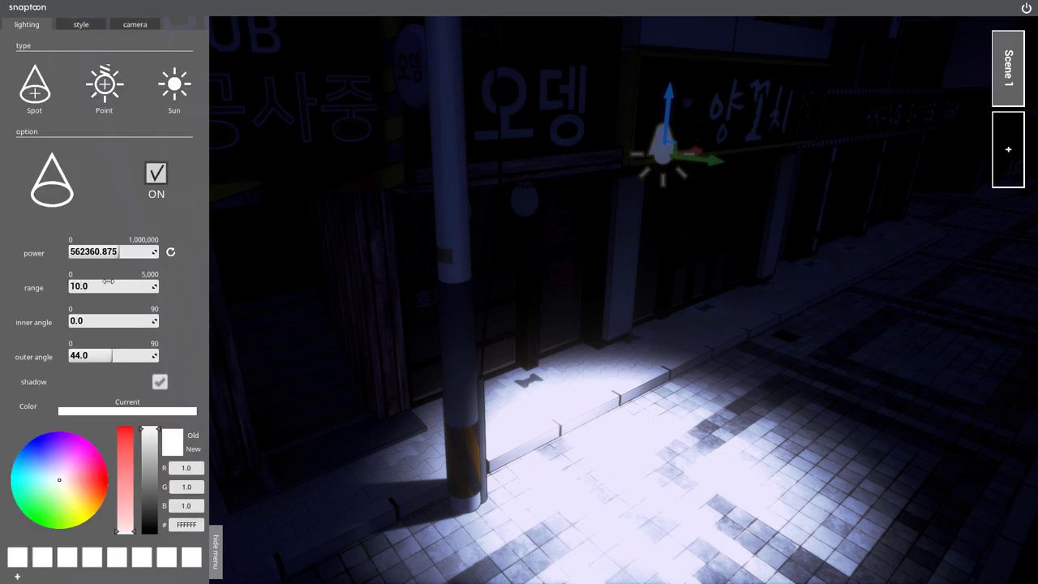
pyautogui.moveTo(75, 322)
pyautogui.mouseDown()
pyautogui.moveTo(150, 321)
pyautogui.moveTo(126, 321)
pyautogui.mouseUp()
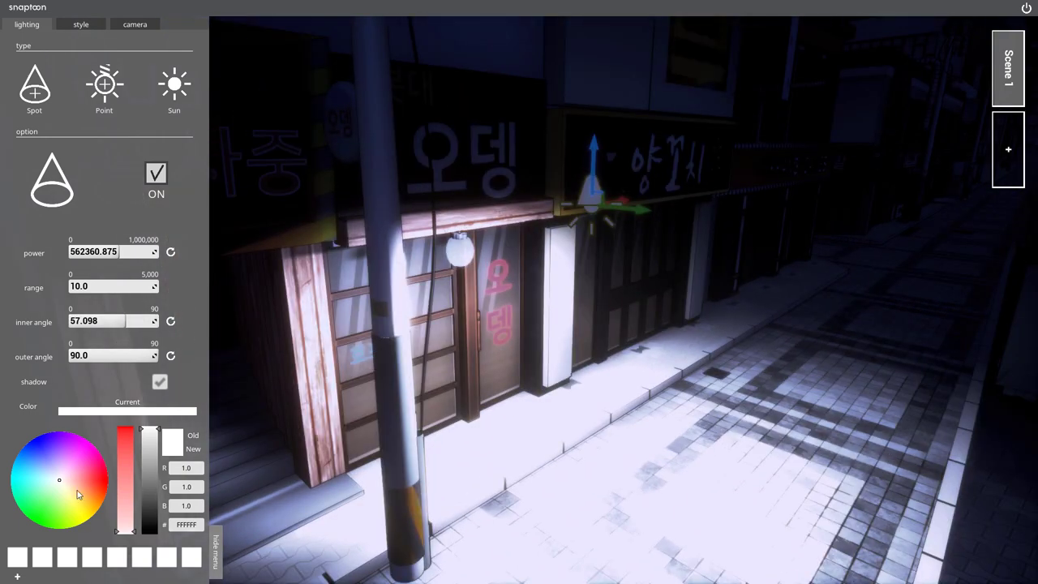
# Tint the spot light warm orange, FFA24B.
pyautogui.click(76, 493)
pyautogui.click(77, 497)
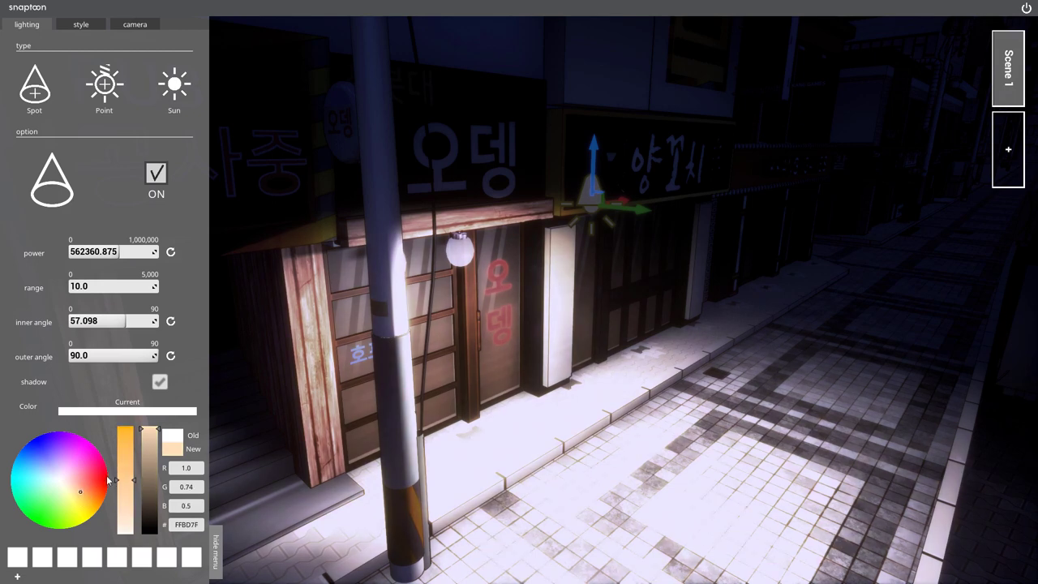
pyautogui.moveTo(108, 479); pyautogui.dragTo(123, 462)
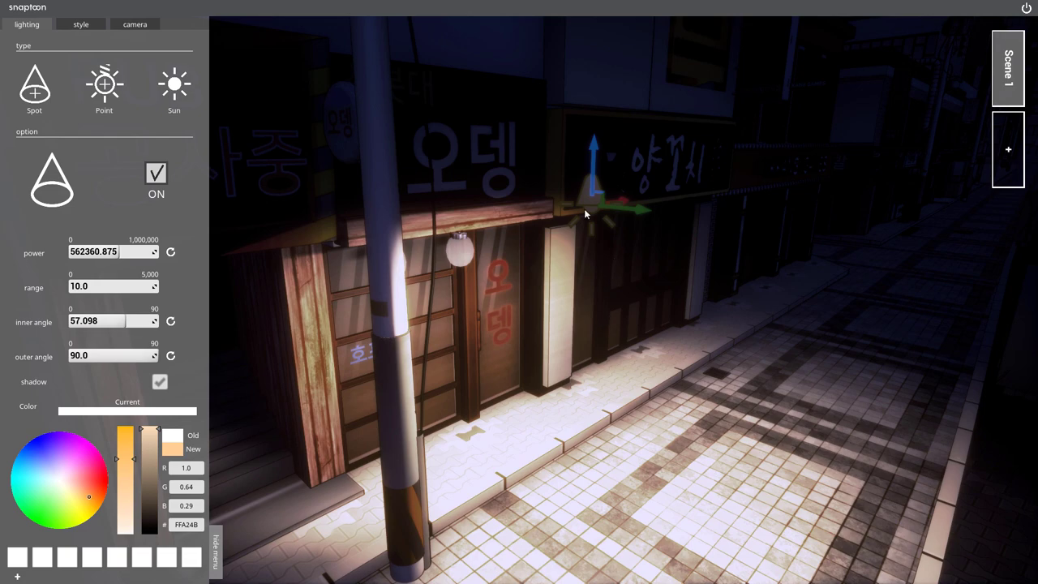
# Raise the spot light toward the shop signs and orbit to check the lit sign.
pyautogui.moveTo(592, 170); pyautogui.dragTo(586, 63)
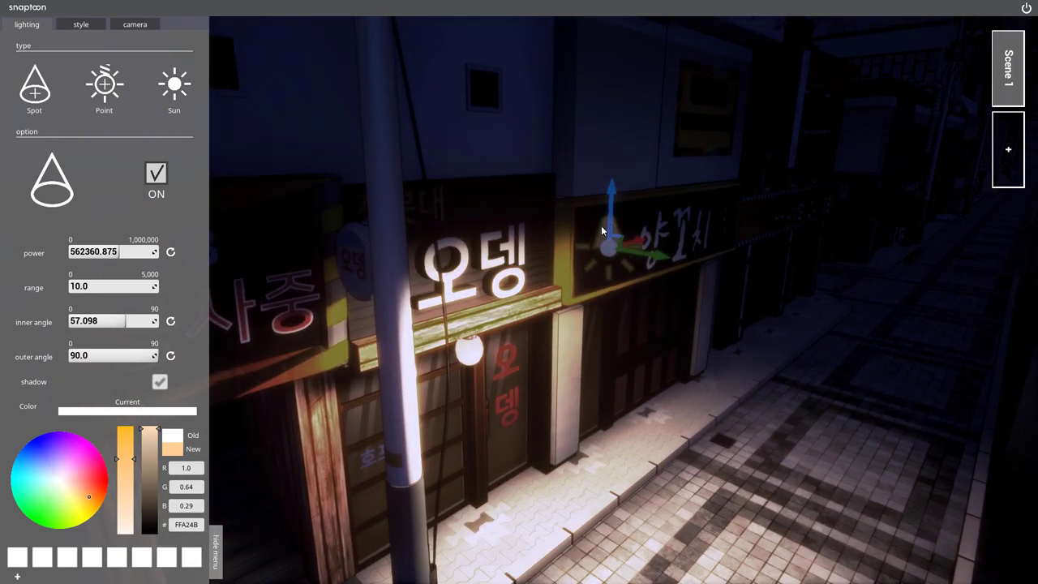
pyautogui.moveTo(601, 230); pyautogui.dragTo(666, 247, button='middle')
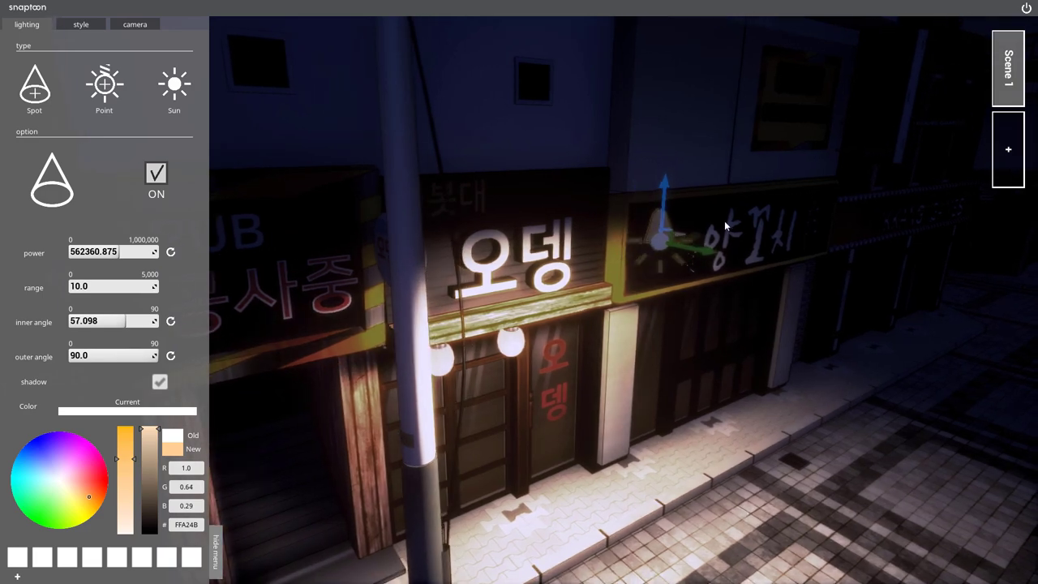
pyautogui.moveTo(725, 226)
pyautogui.mouseDown(button='middle')
pyautogui.moveTo(584, 235)
pyautogui.moveTo(811, 273)
pyautogui.mouseUp(button='middle')
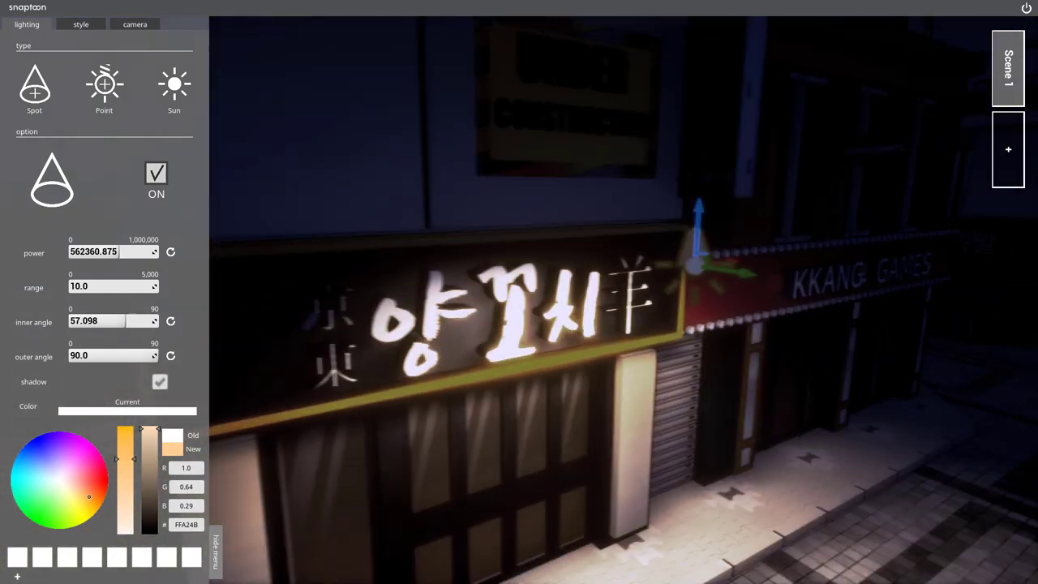
pyautogui.moveTo(568, 324); pyautogui.dragTo(616, 338, button='middle')
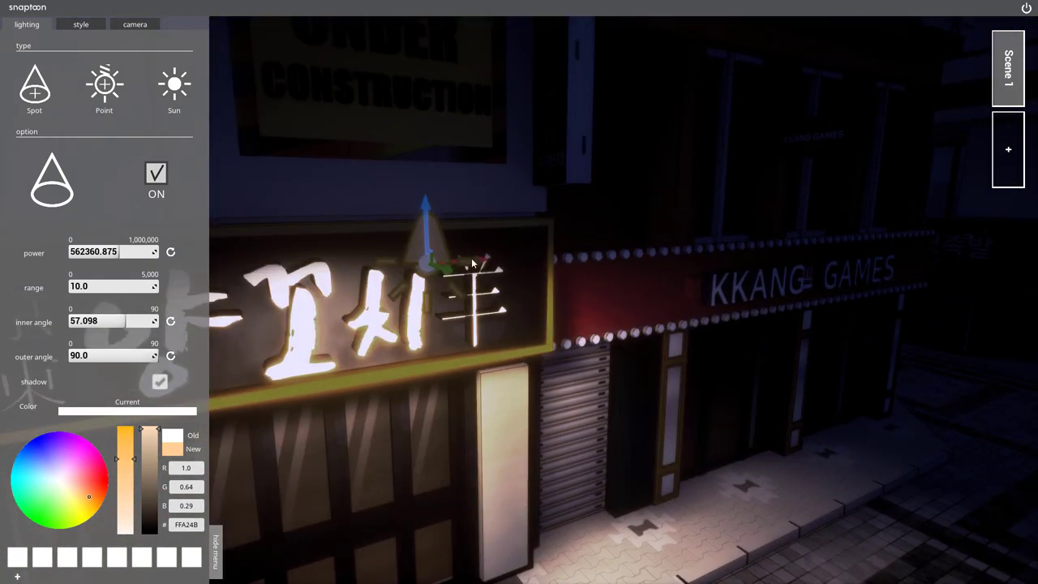
pyautogui.moveTo(537, 260); pyautogui.dragTo(664, 267, button='middle')
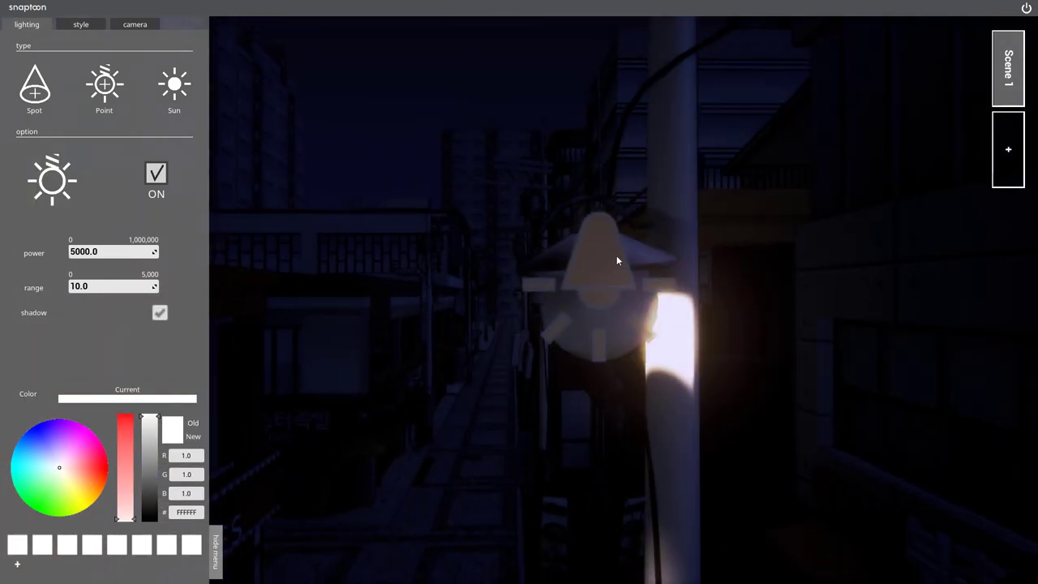
# Select the orange spot light and the nearby point light, then deselect them.
pyautogui.click(601, 244)
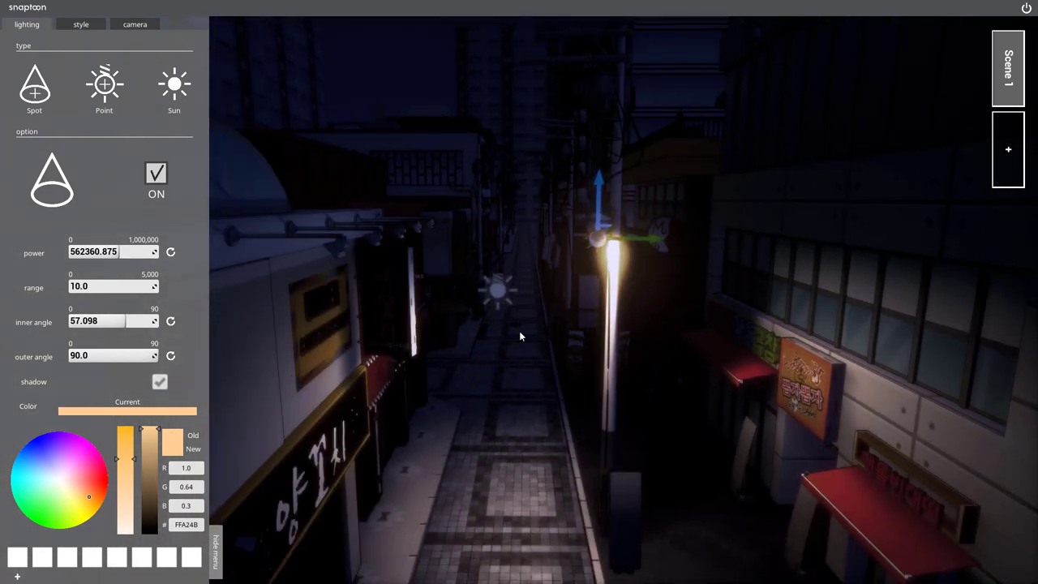
pyautogui.click(519, 304)
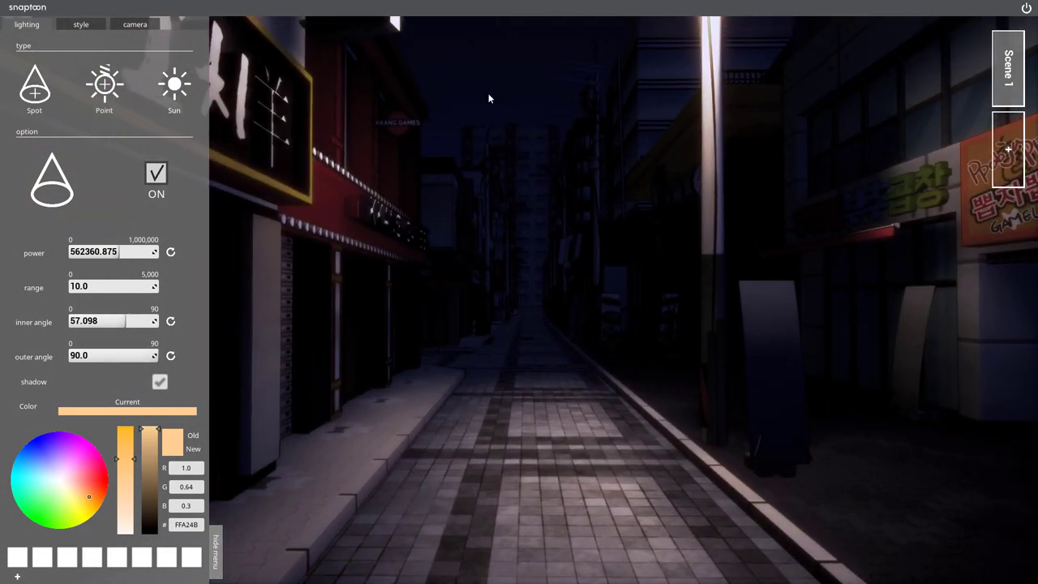
pyautogui.click(492, 100)
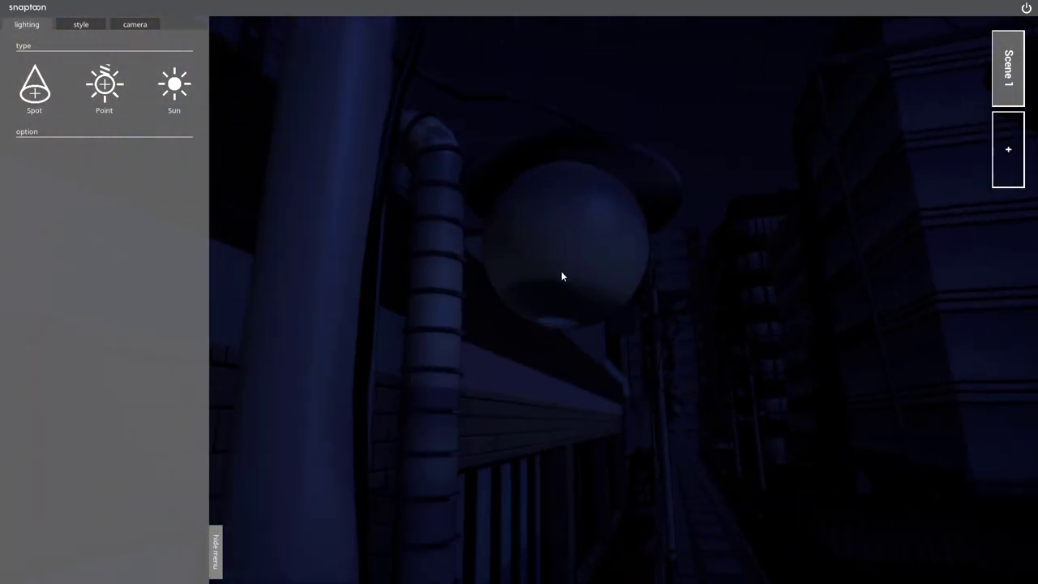
# Add a point light at the wall lamp with its shadows turned off.
pyautogui.click(103, 100)
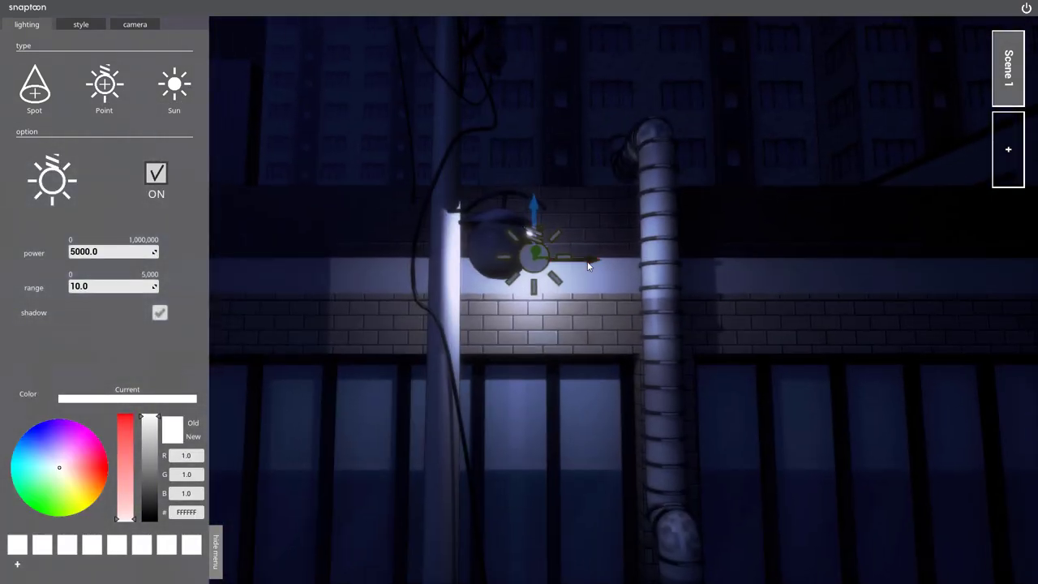
pyautogui.moveTo(588, 266); pyautogui.dragTo(555, 260)
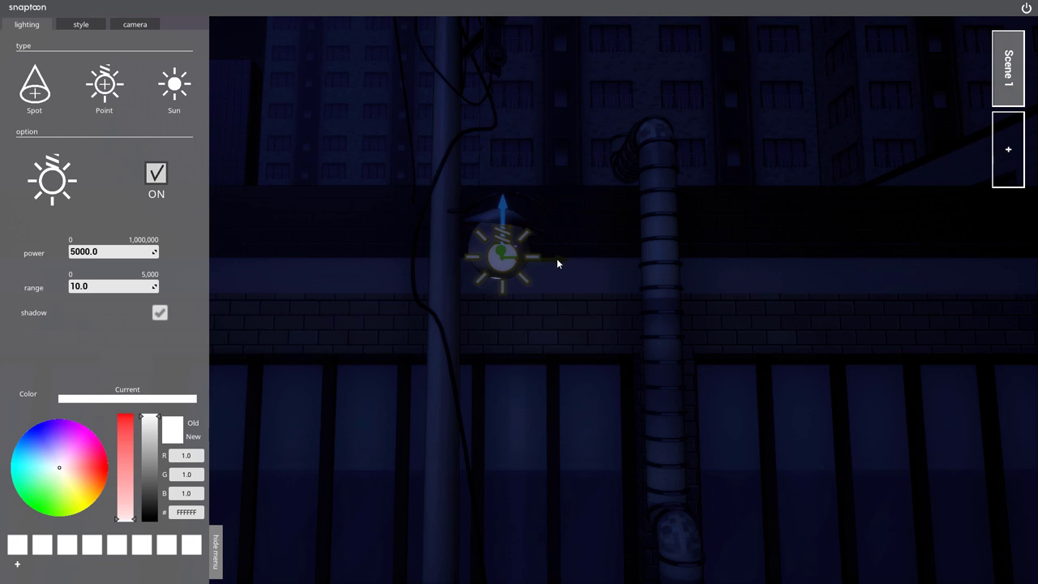
pyautogui.moveTo(556, 258); pyautogui.dragTo(729, 260, button='right')
pyautogui.moveTo(567, 243); pyautogui.dragTo(465, 241, button='right')
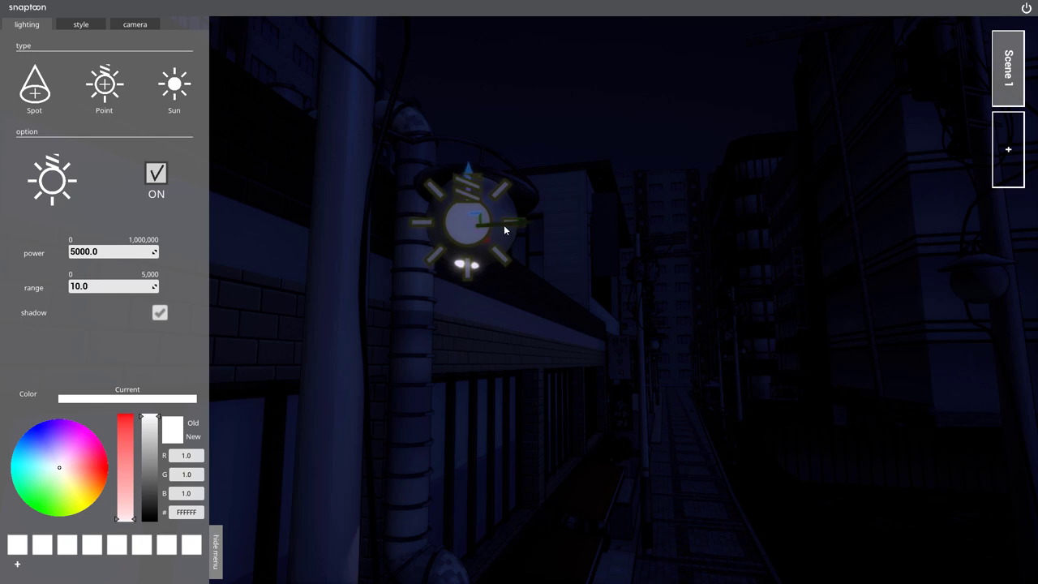
pyautogui.scroll(3, 506, 224)
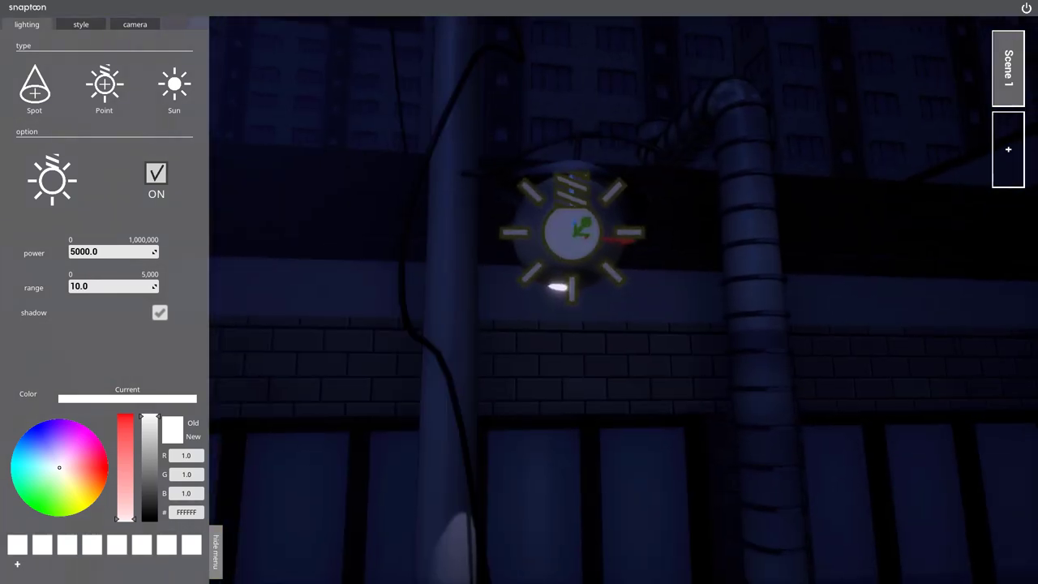
pyautogui.click(159, 313)
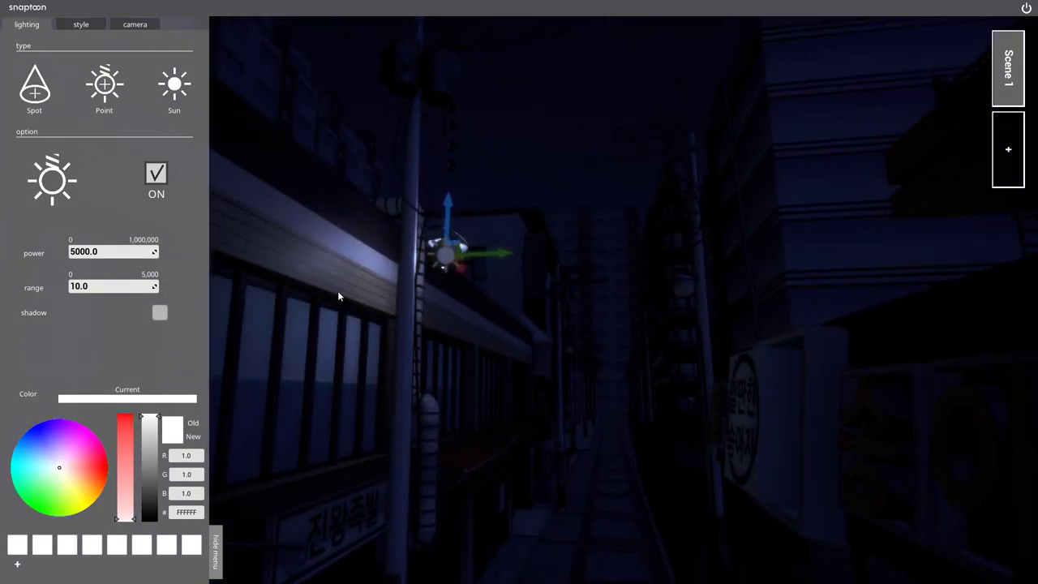
# Add a spot light up the wall with power 173800.719 and inner angle 14.487.
pyautogui.click(34, 84)
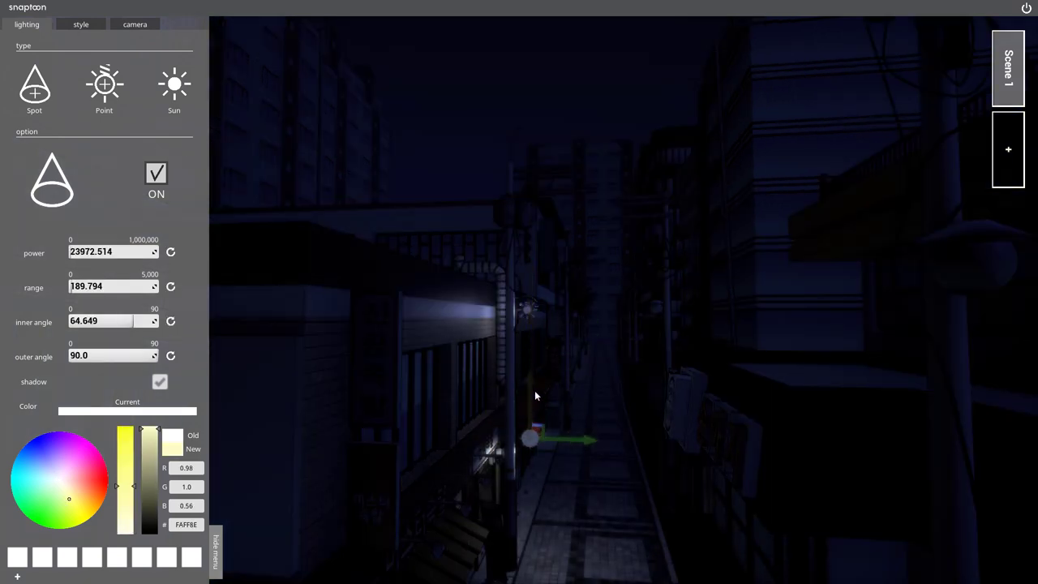
pyautogui.moveTo(534, 391); pyautogui.dragTo(538, 325)
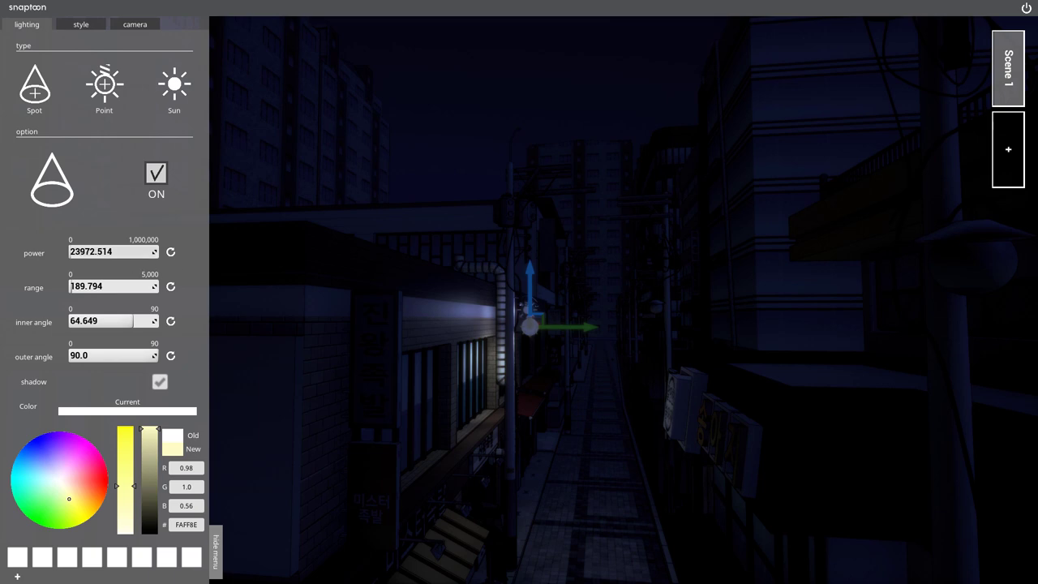
pyautogui.moveTo(71, 251); pyautogui.dragTo(79, 251)
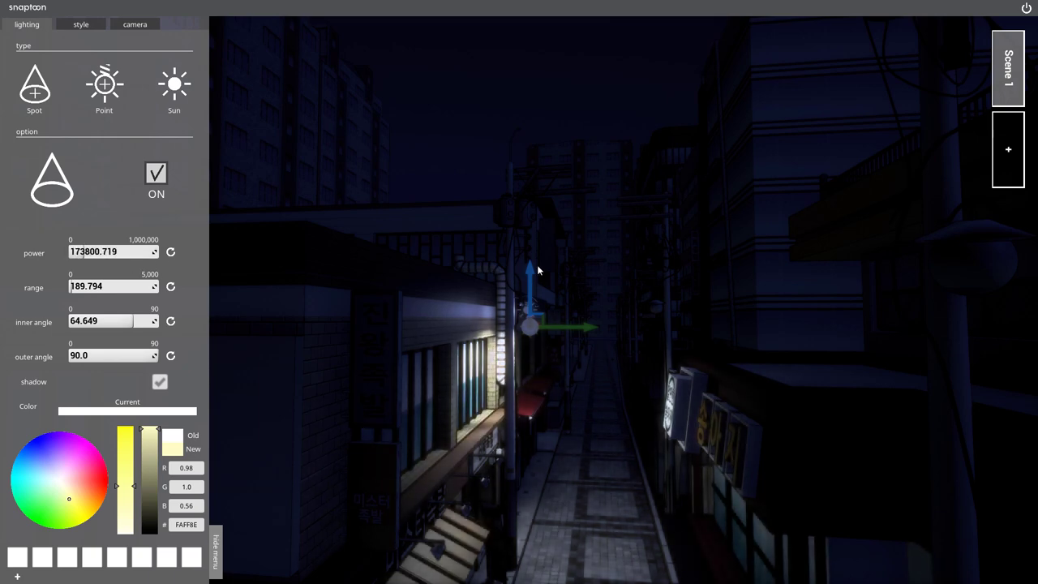
pyautogui.scroll(5, 537, 270)
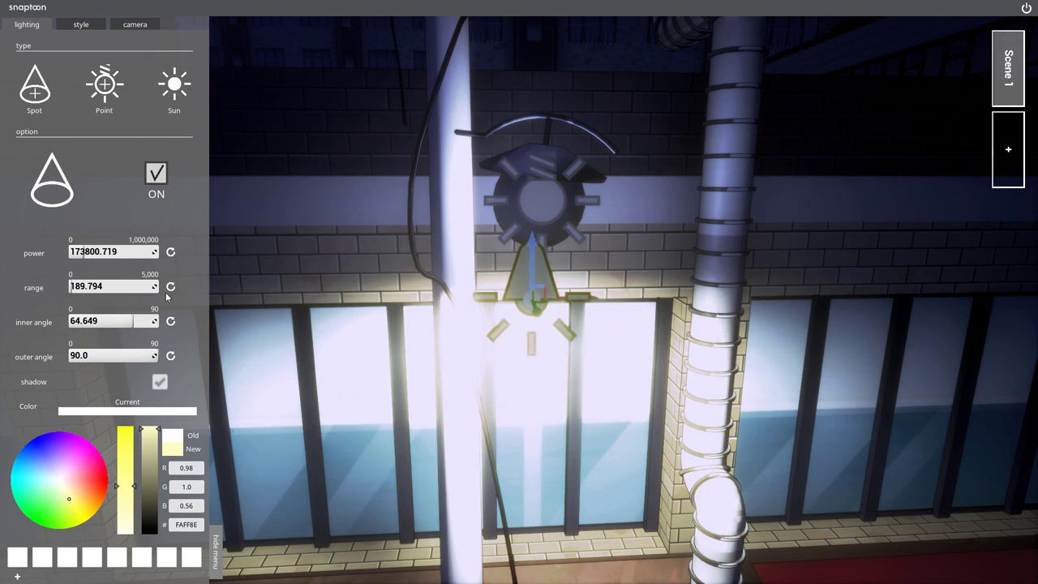
pyautogui.moveTo(85, 321)
pyautogui.mouseDown()
pyautogui.moveTo(115, 321)
pyautogui.moveTo(102, 321)
pyautogui.mouseUp()
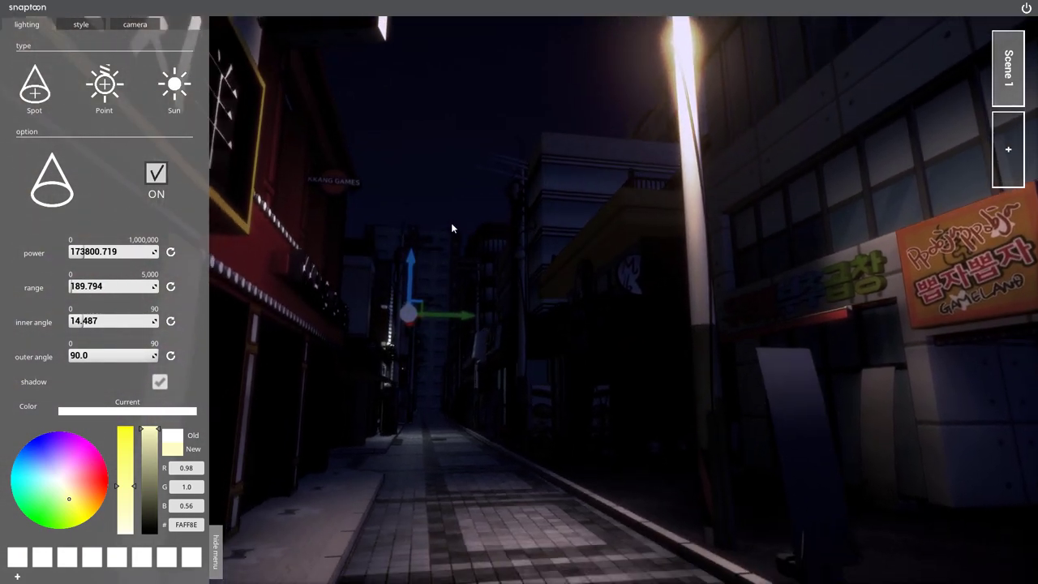
pyautogui.click(452, 175)
pyautogui.moveTo(452, 175)
pyautogui.mouseDown()
pyautogui.moveTo(520, 216)
pyautogui.moveTo(535, 162)
pyautogui.mouseUp()
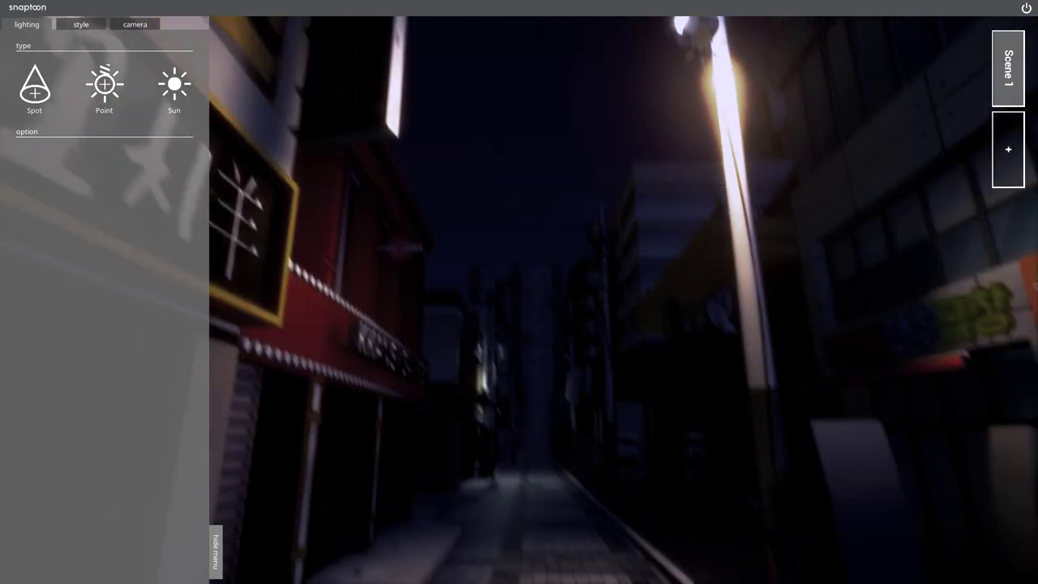